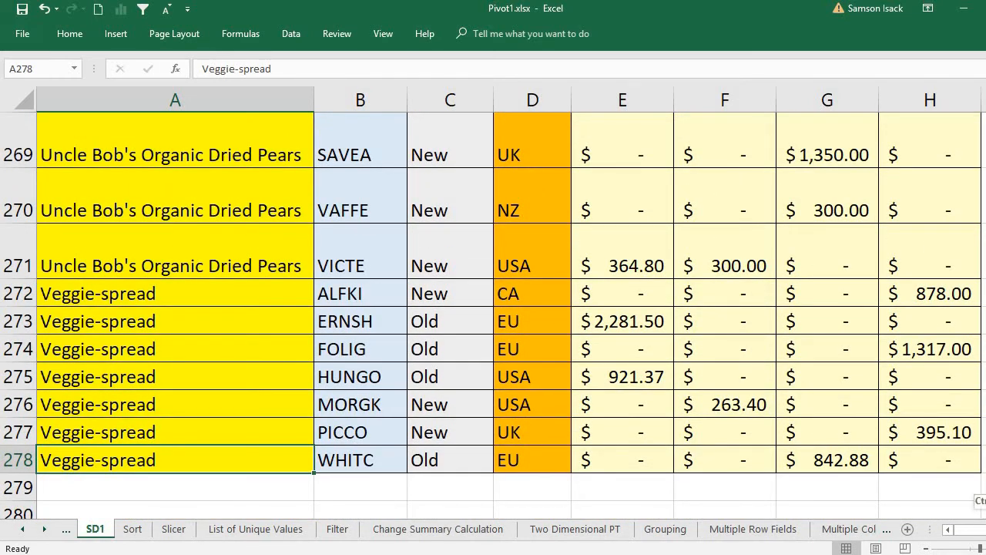
Review the product, customer, category, country and monthly sales columns at the start of the SD1 source data.
scroll(493, 316, "up", 20)
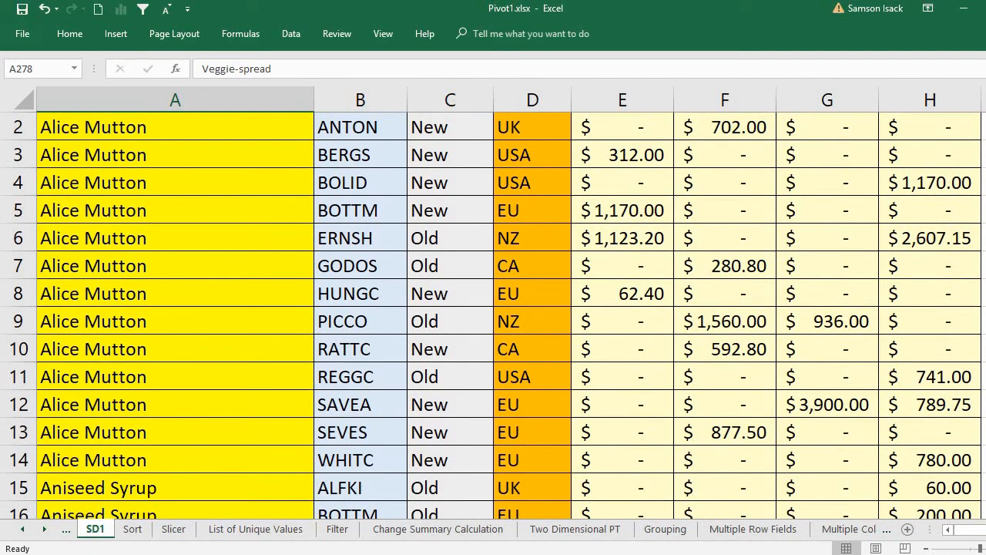
scroll(493, 316, "up", 1)
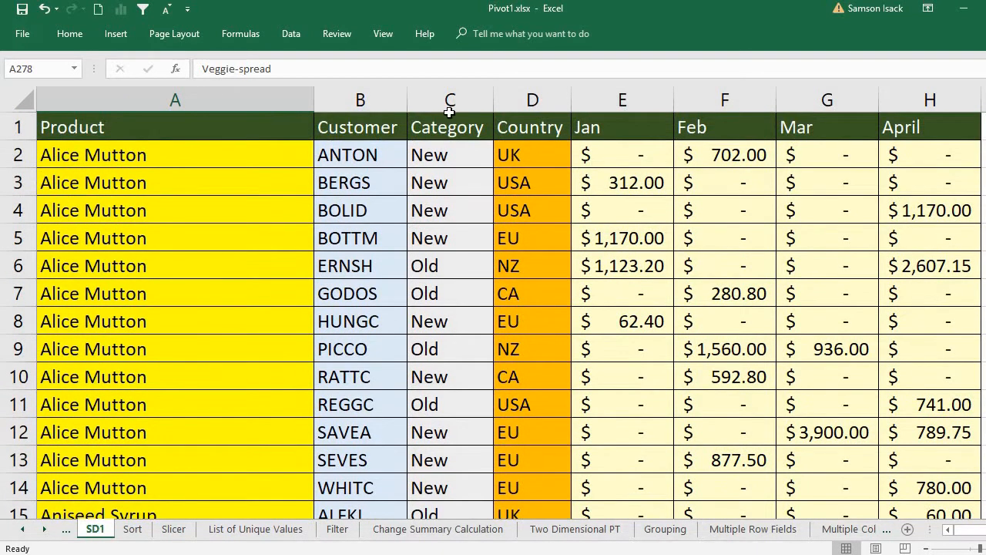
left_click(369, 156)
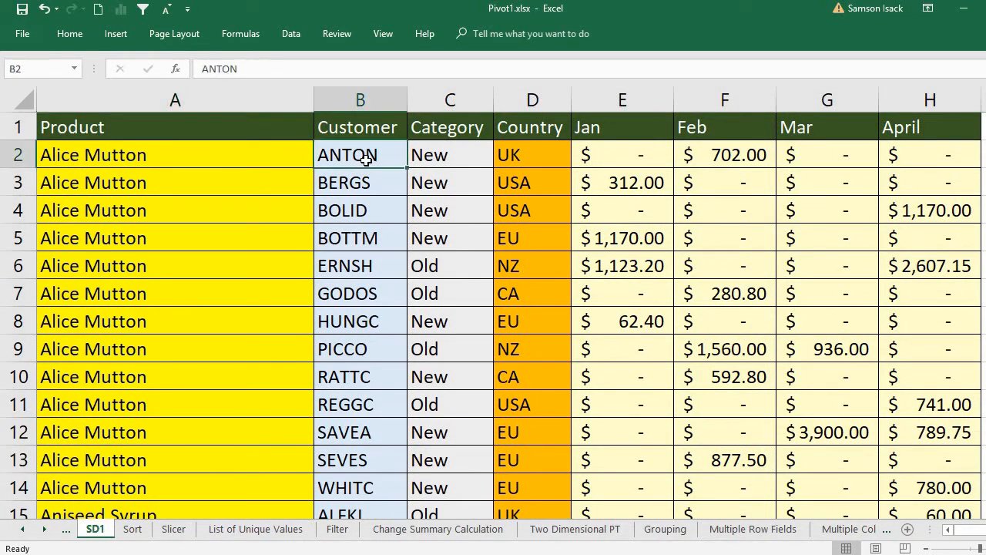
left_click(450, 148)
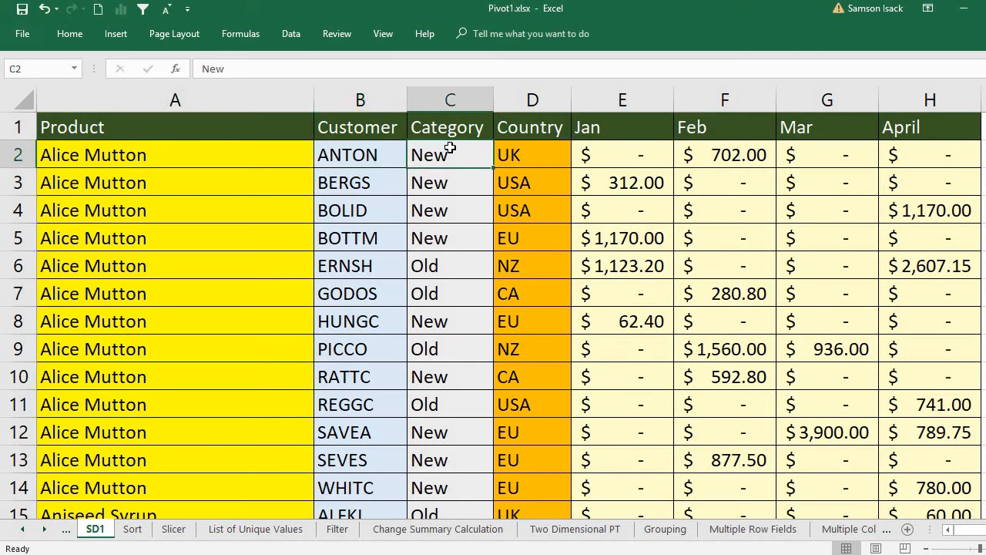
left_click(517, 156)
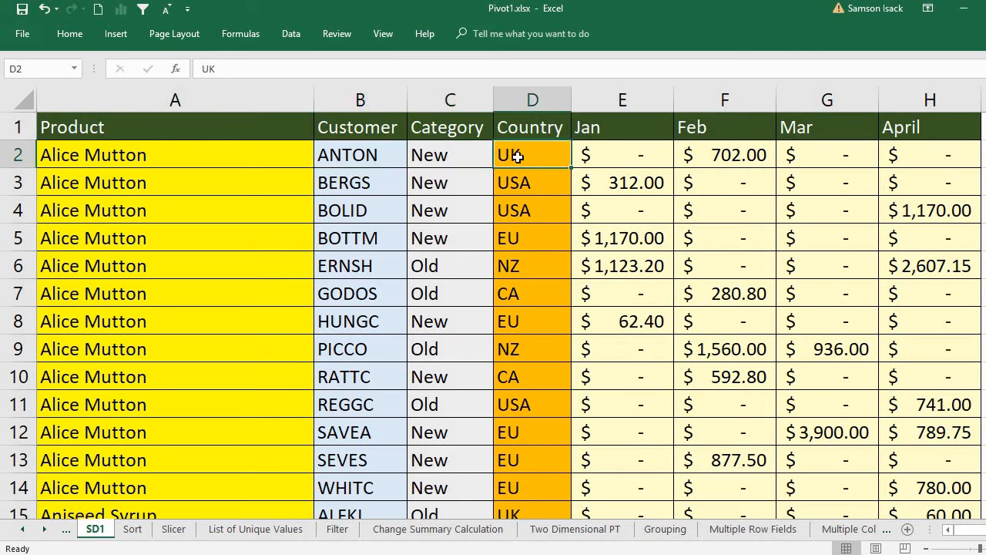
left_click(639, 159)
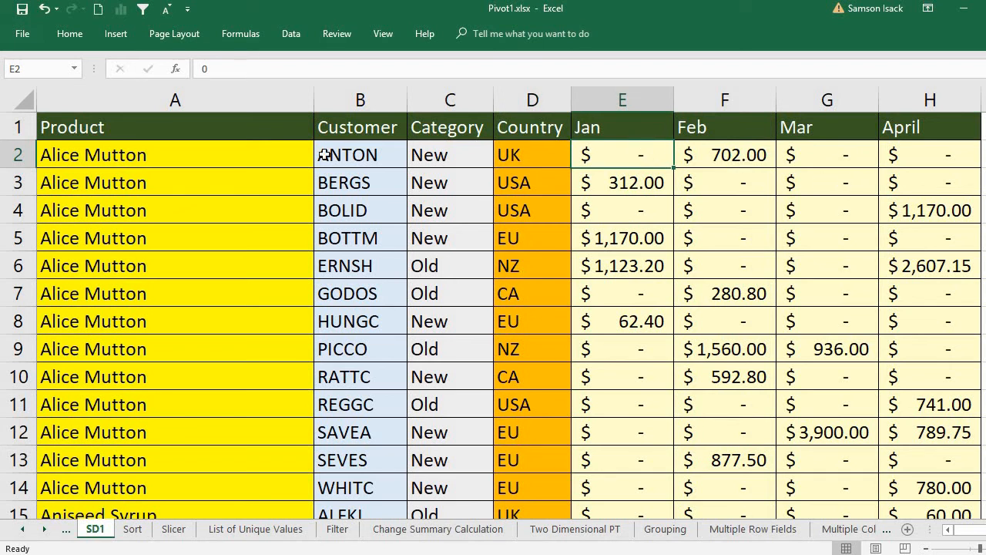
left_click(258, 150)
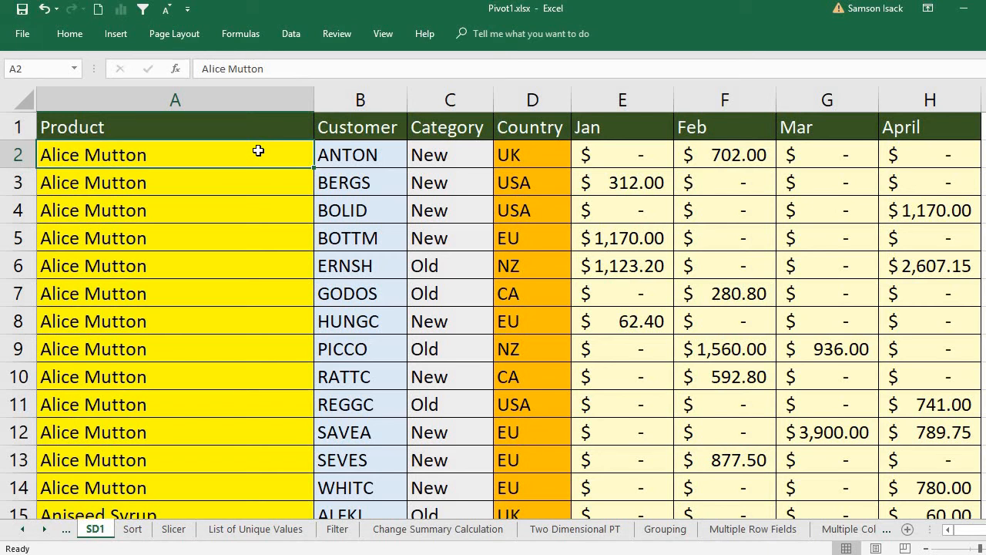
Create a PivotTable from columns A to H of SD1, placed on the existing Sort worksheet at cell A1.
left_click(252, 101)
left_click_drag(252, 105, 919, 136)
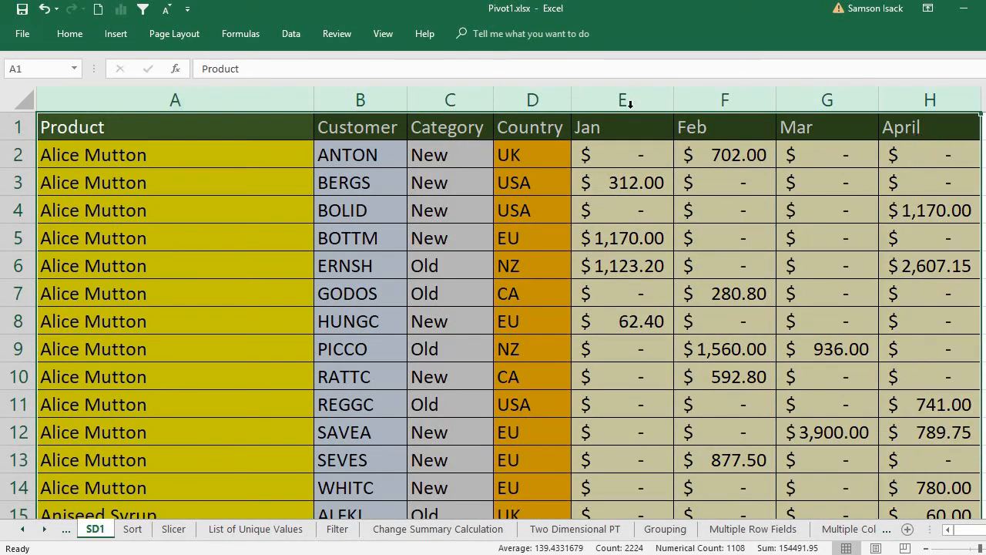
left_click(116, 33)
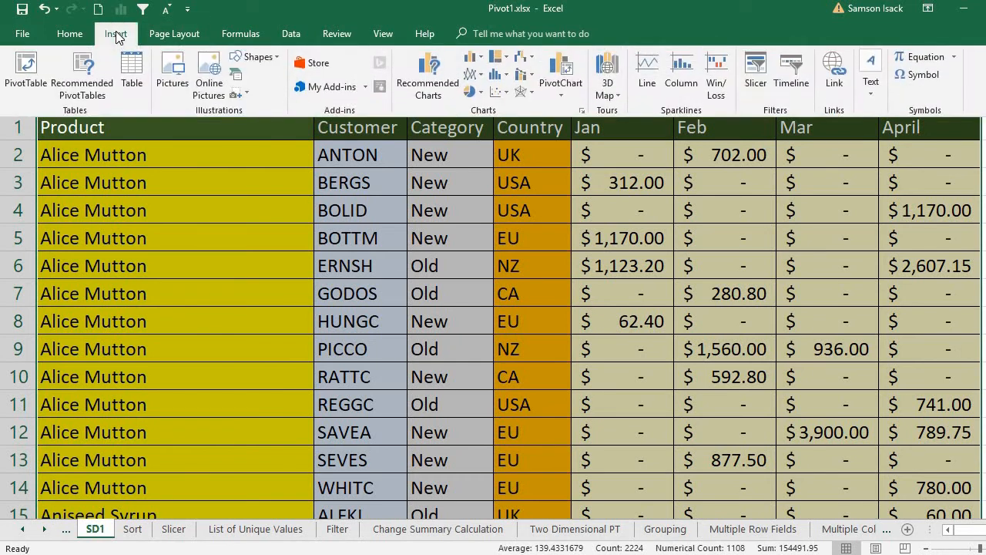
left_click(21, 81)
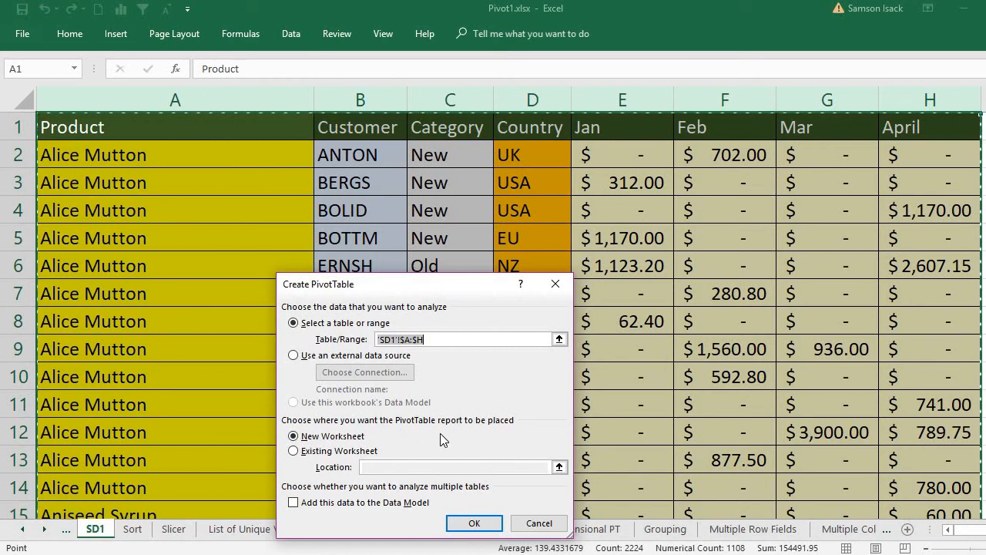
left_click(308, 454)
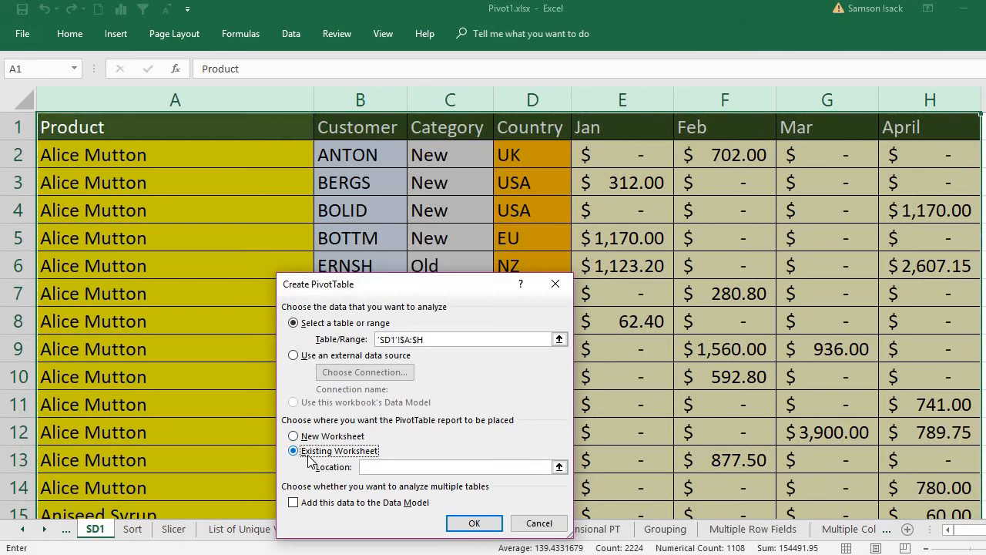
left_click(372, 467)
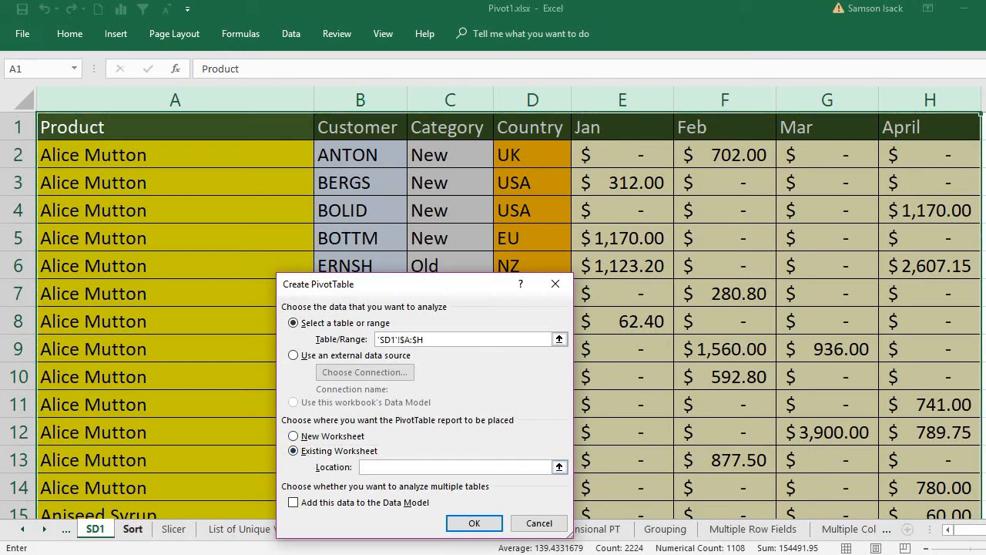
left_click(133, 529)
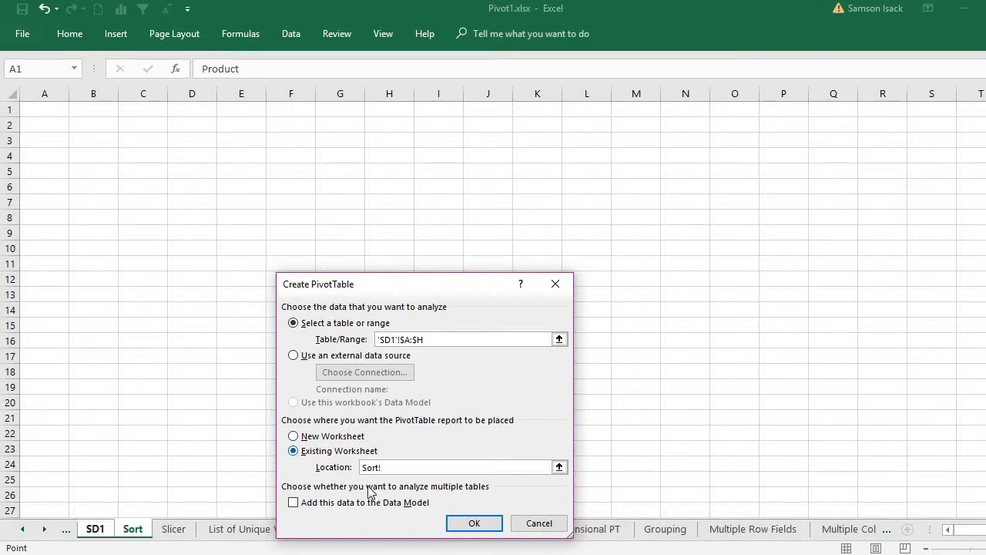
left_click(53, 110)
left_click(473, 527)
left_click(171, 554)
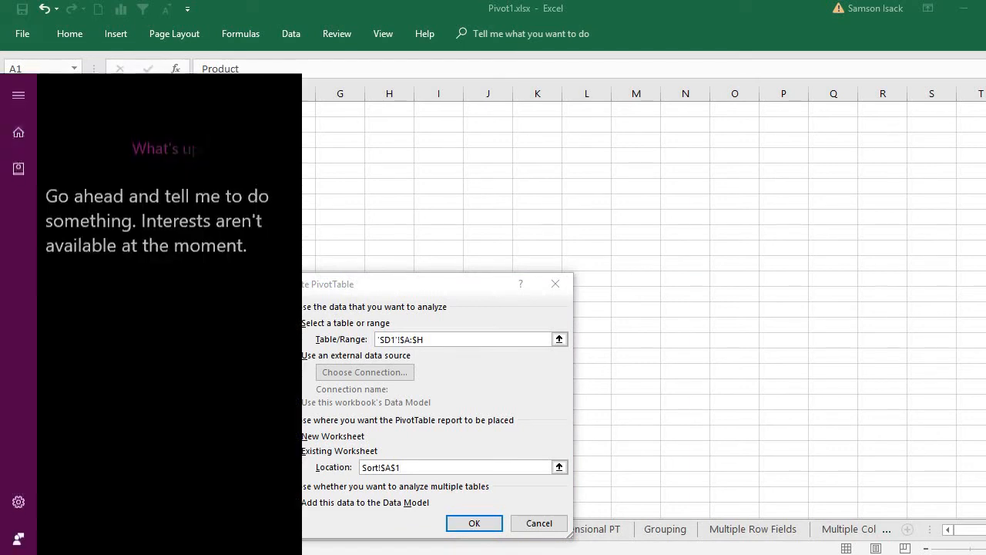
left_click(472, 523)
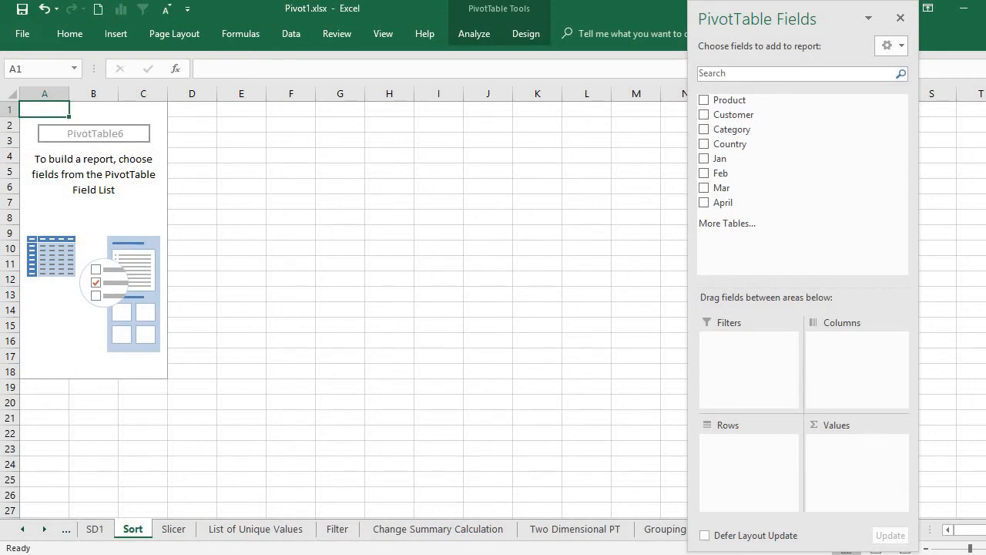
Add Product to the PivotTable's rows and Jan to its values, and close the field list.
left_click(985, 548)
left_click(985, 548)
left_click(985, 547)
left_click(985, 547)
left_click(985, 548)
left_click(985, 547)
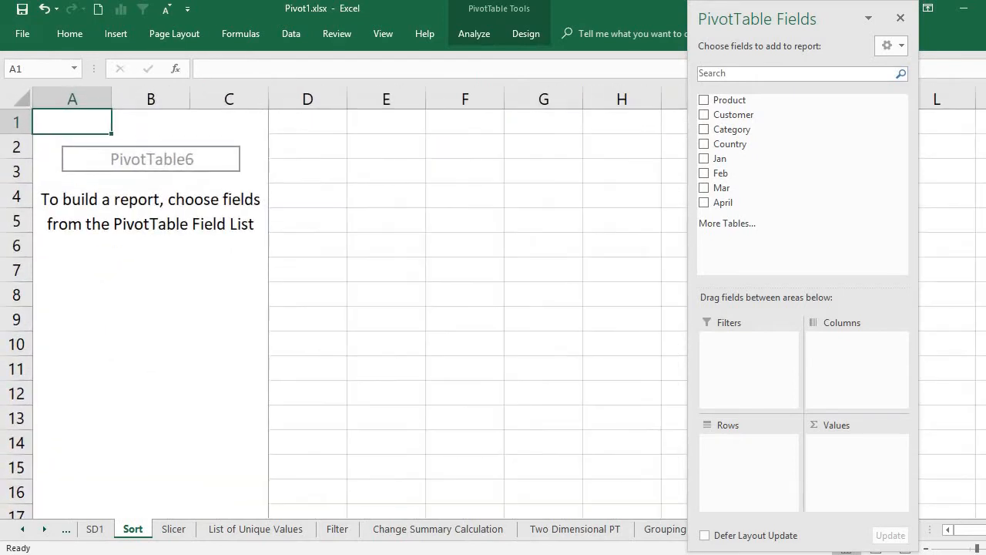
left_click(128, 245)
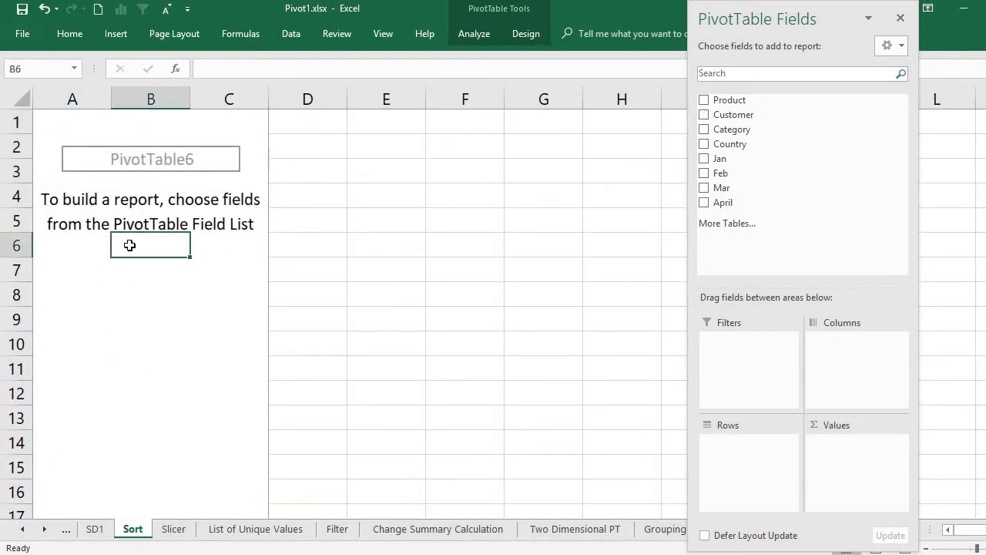
left_click(68, 128)
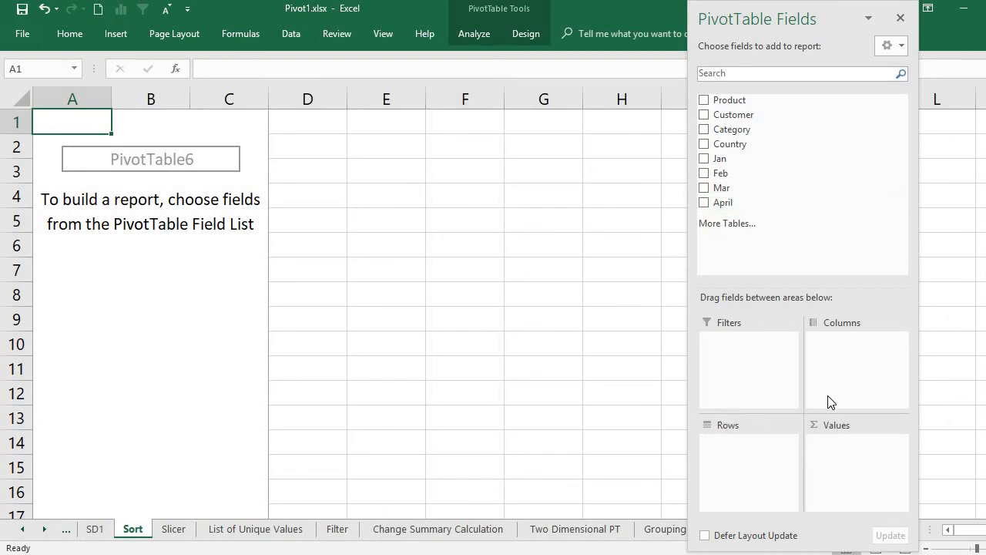
left_click(864, 462)
left_click_drag(744, 101, 728, 460)
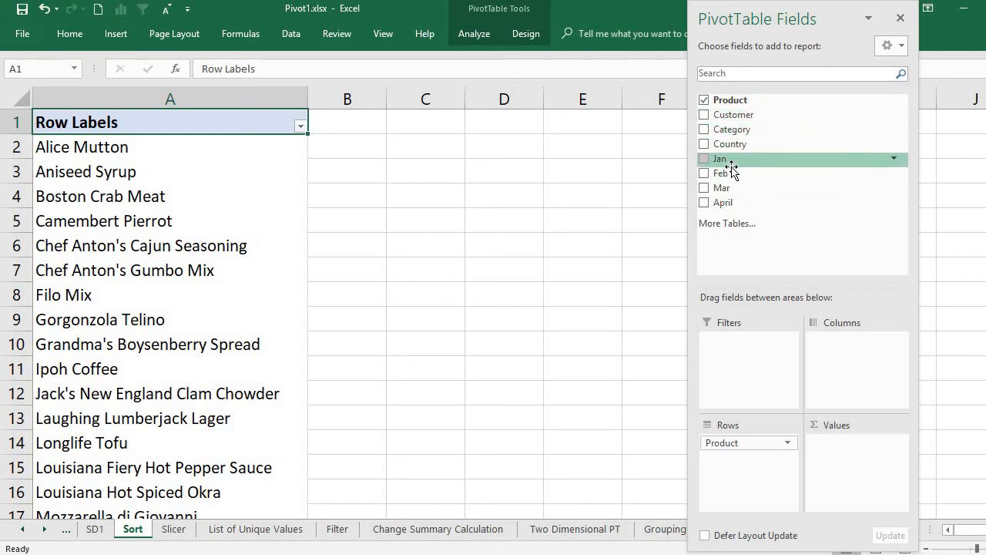
left_click_drag(732, 164, 859, 470)
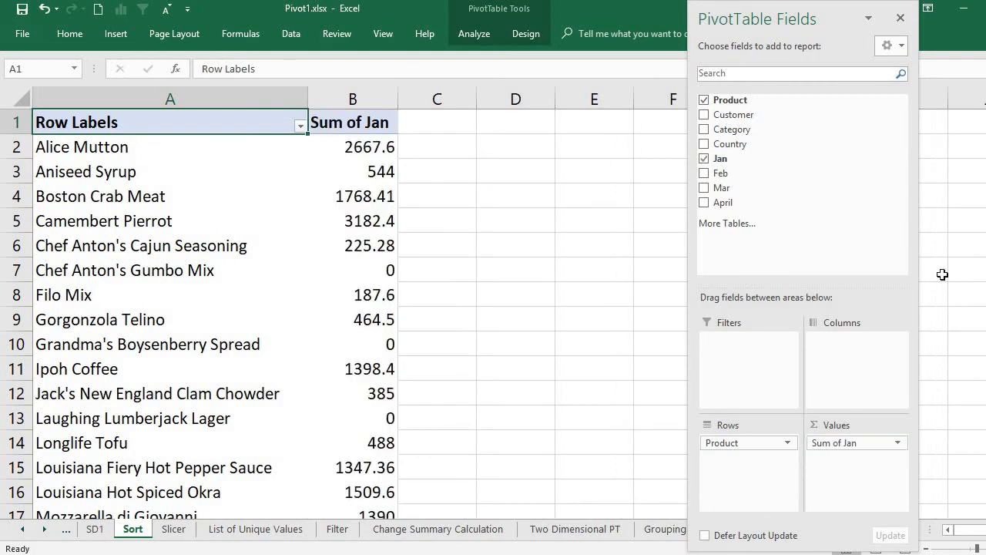
left_click(900, 19)
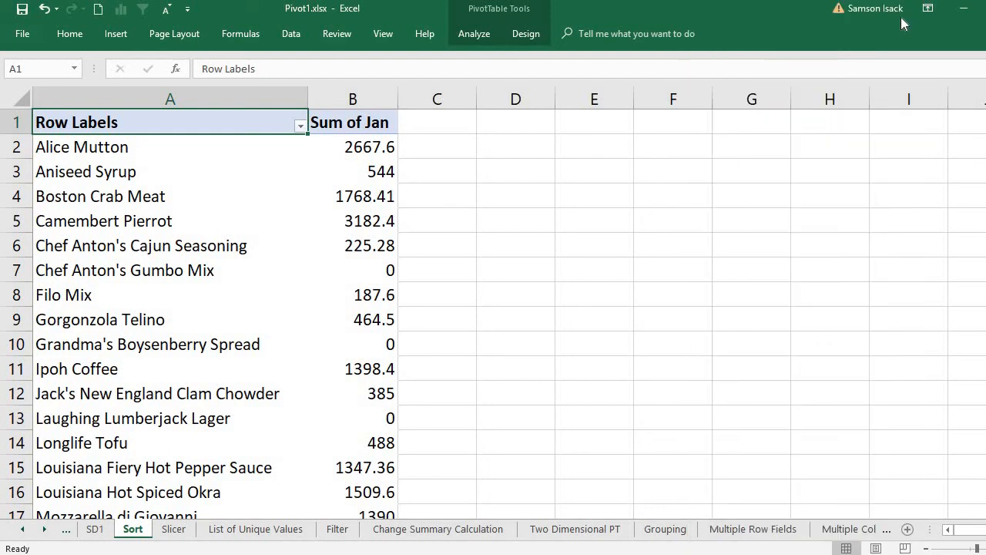
left_click(196, 206)
left_click(173, 180)
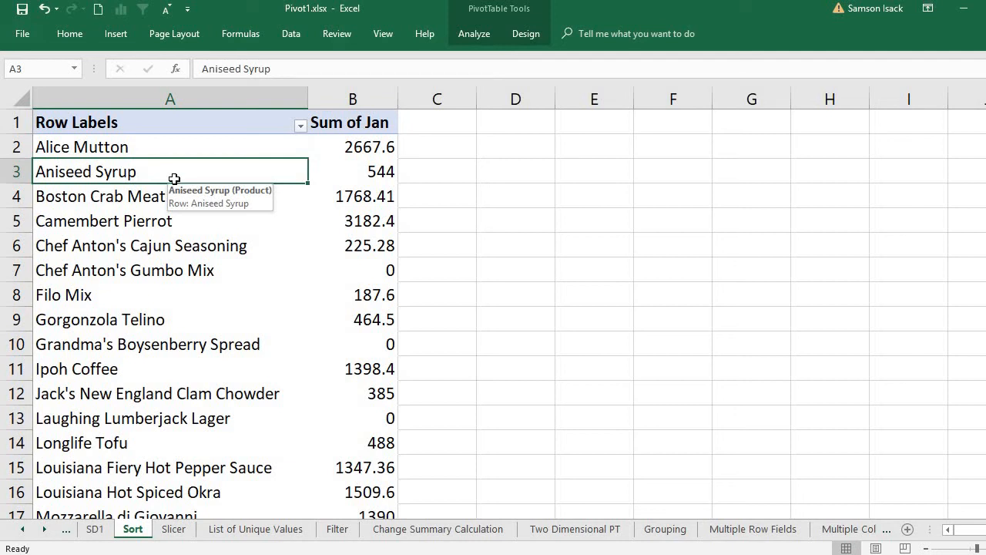
left_click(199, 138)
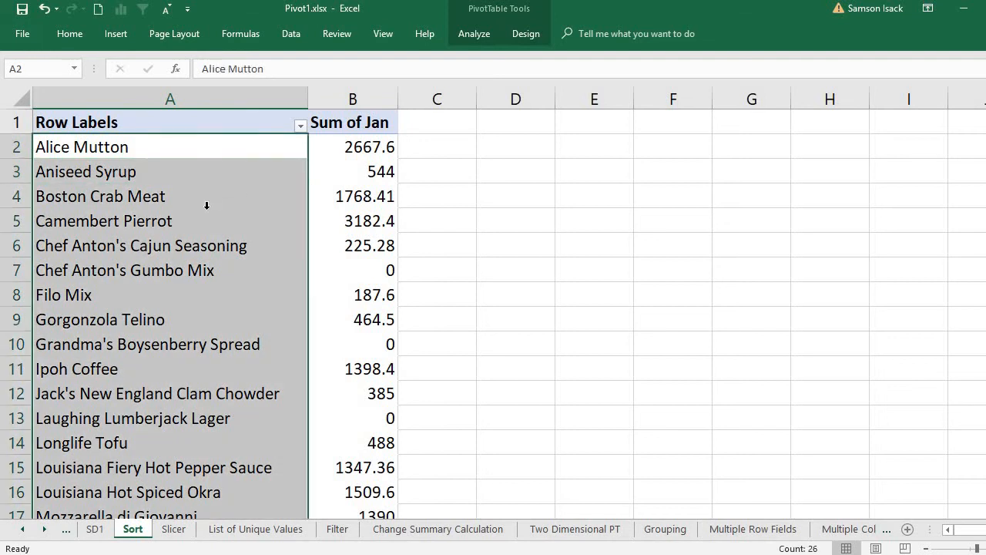
left_click(349, 244)
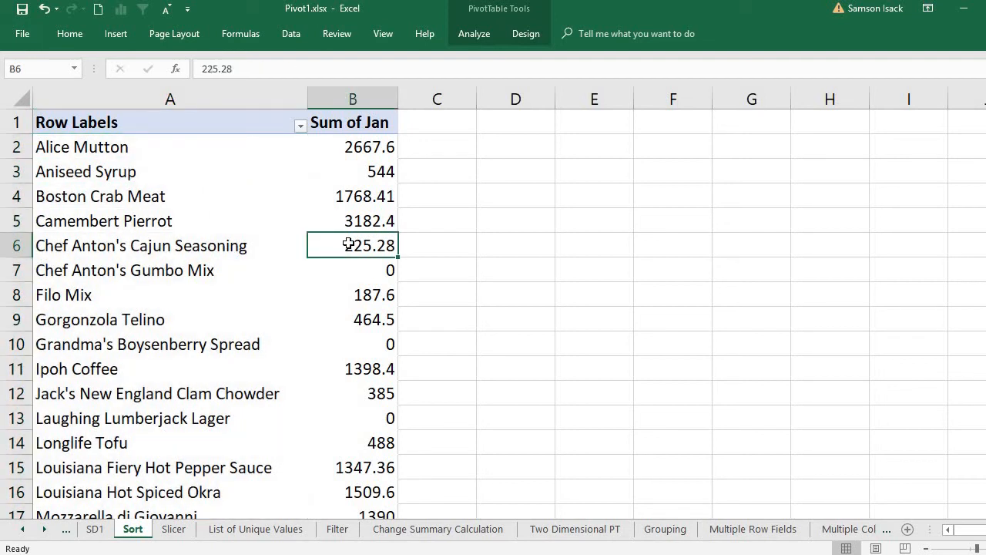
left_click(156, 202)
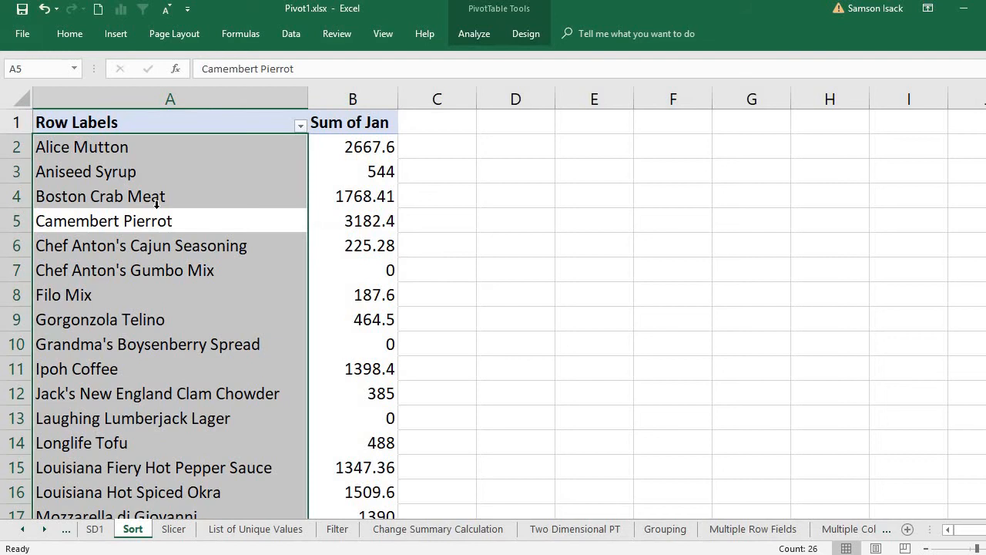
Rename the PivotTable's row label header in A1 to PRODUCTS.
double_click(127, 127)
left_click_drag(127, 127, 2, 92)
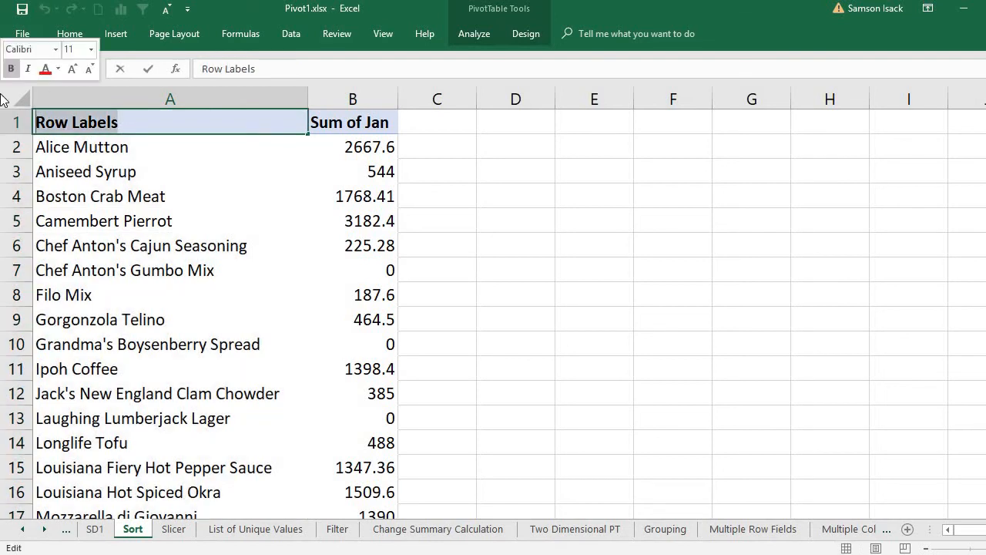
type("PROD")
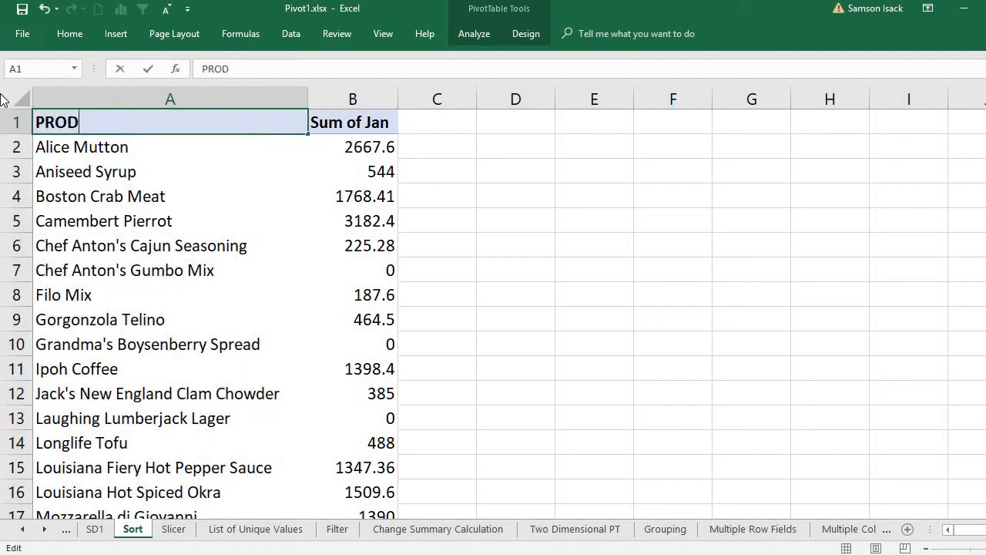
type("UCTS")
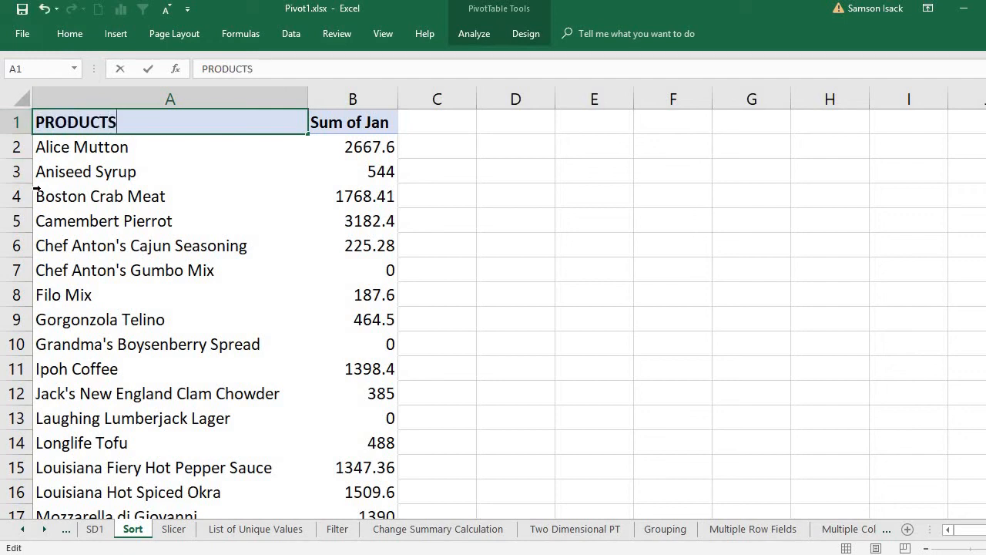
left_click(192, 160)
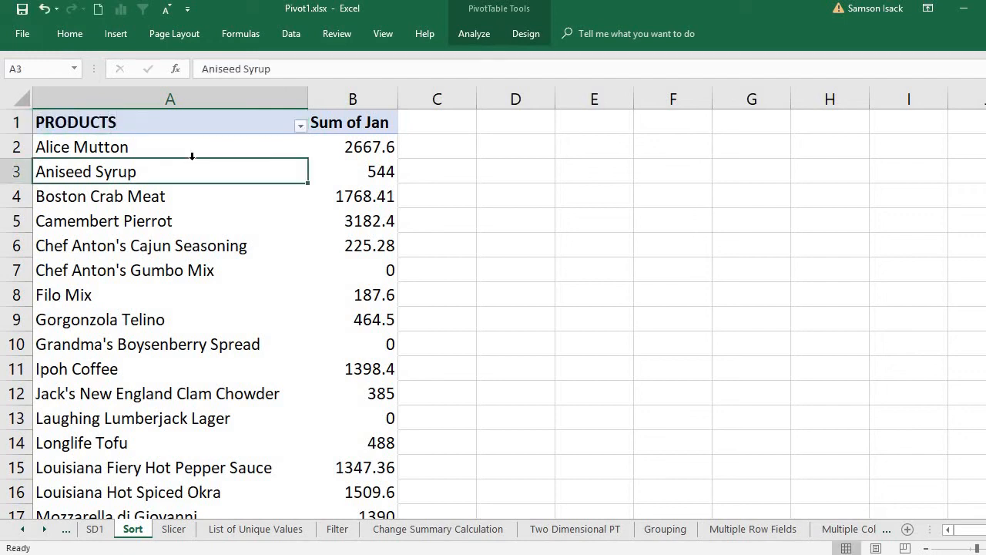
Rename the PivotTable's January values header in B1 to SALES JAN.
left_click(329, 128)
type("SALES")
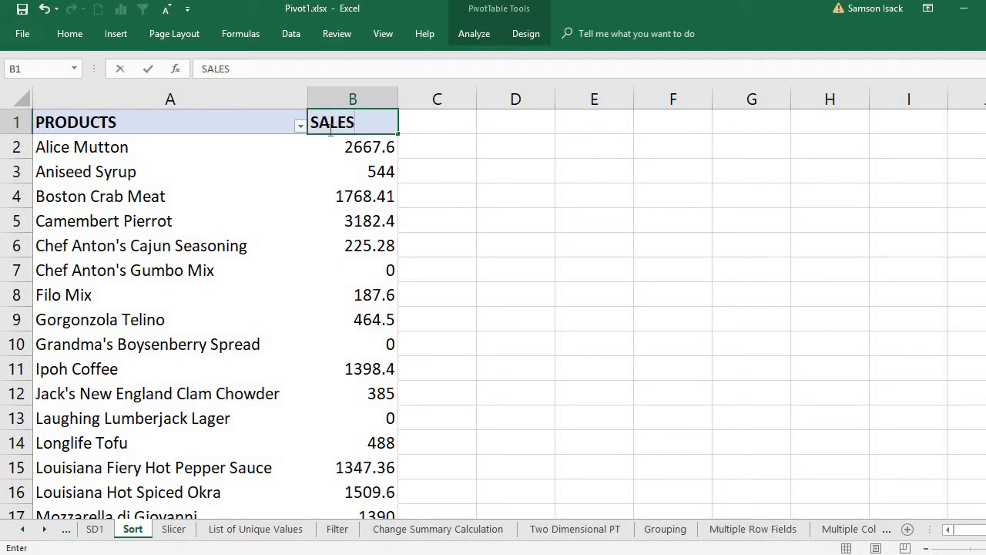
type(" JAN")
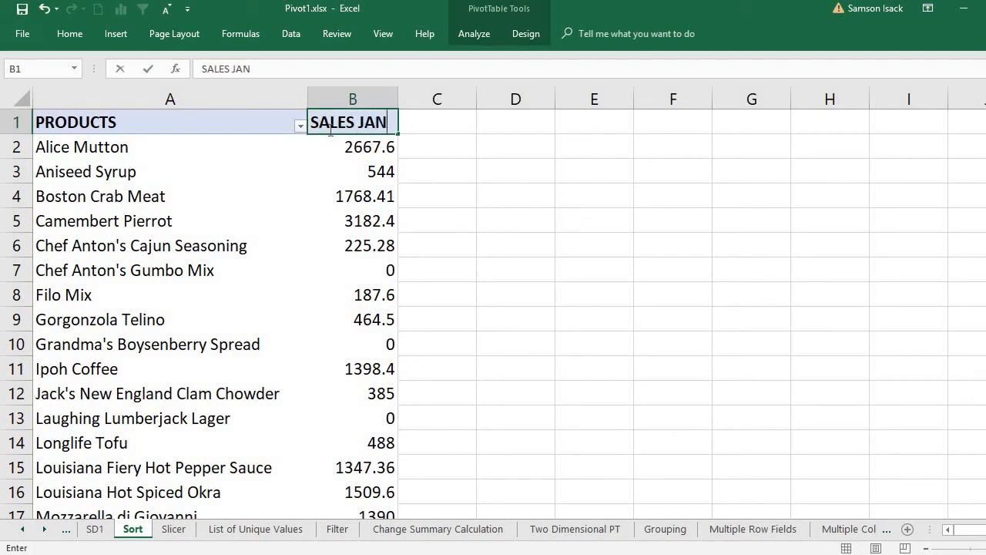
left_click(255, 193)
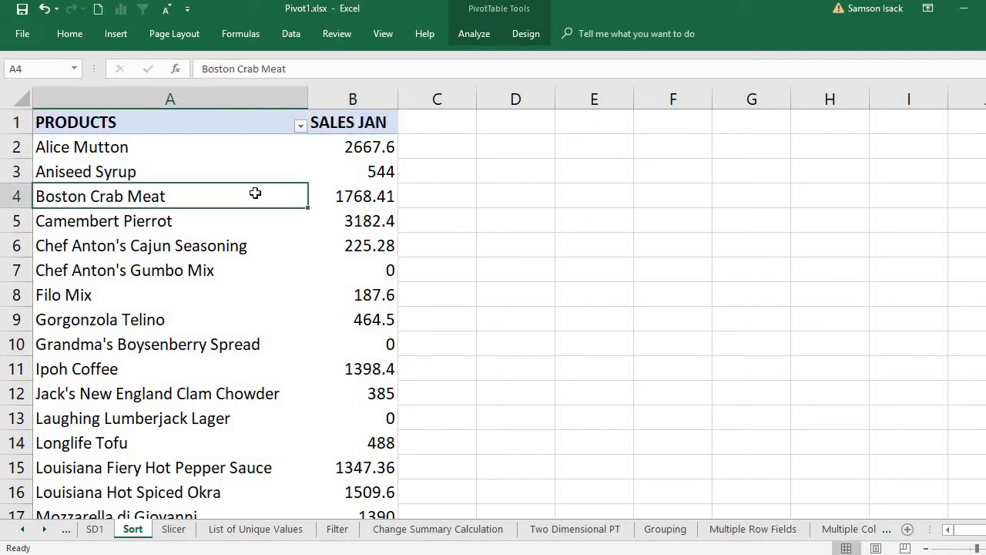
left_click(187, 147)
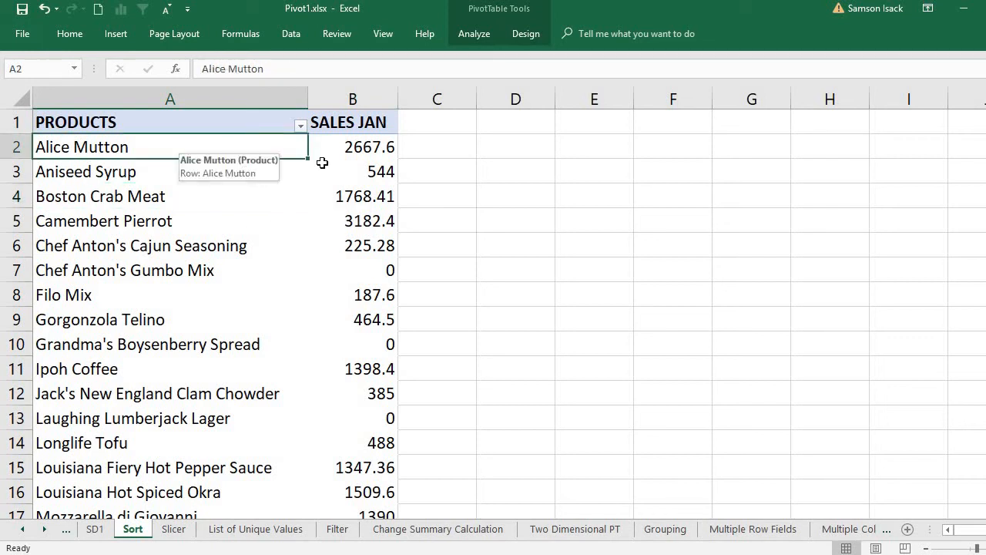
left_click(351, 147)
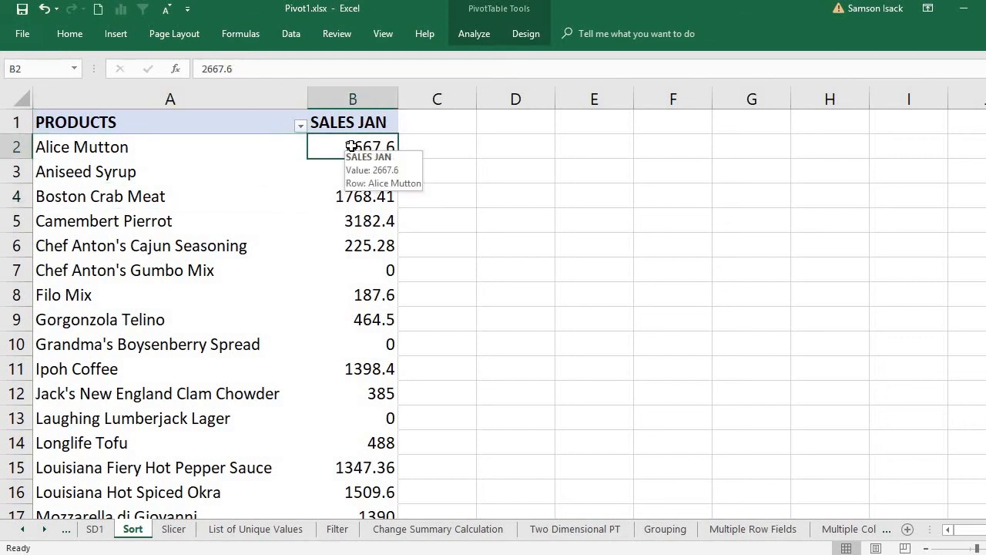
left_click_drag(330, 143, 355, 282)
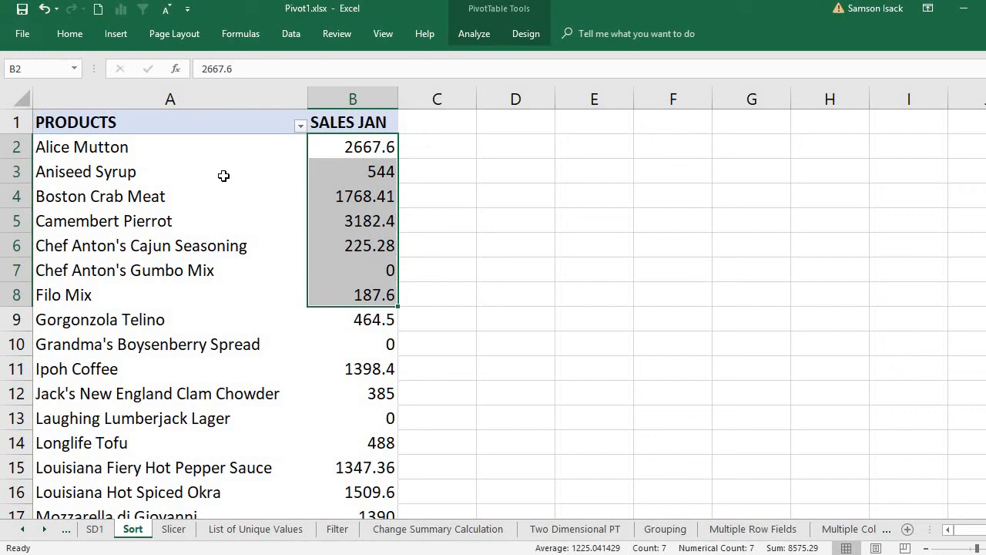
Sort the PivotTable's products by their SALES JAN values from largest to smallest and check the top-selling product.
left_click(330, 148)
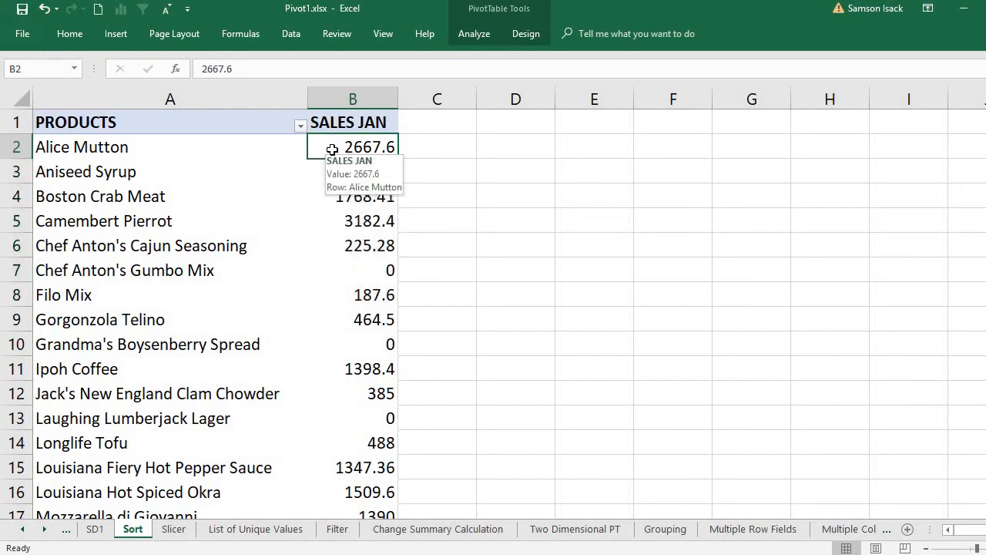
left_click_drag(332, 150, 360, 453)
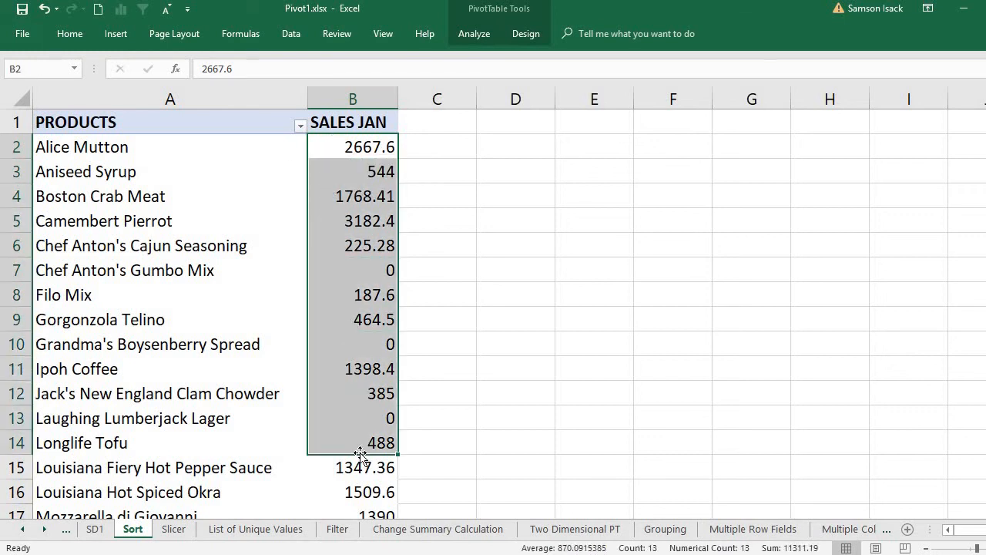
left_click(375, 141)
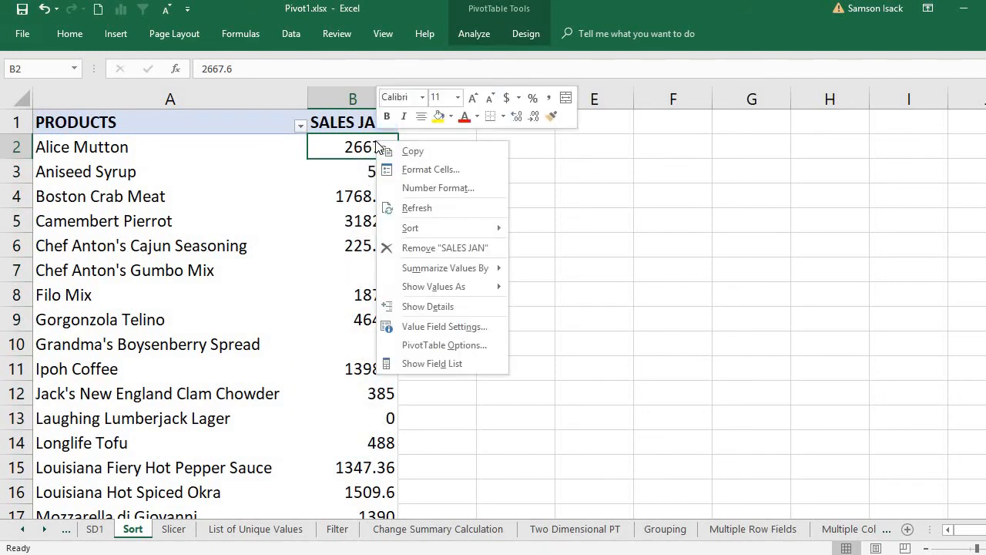
left_click(350, 150)
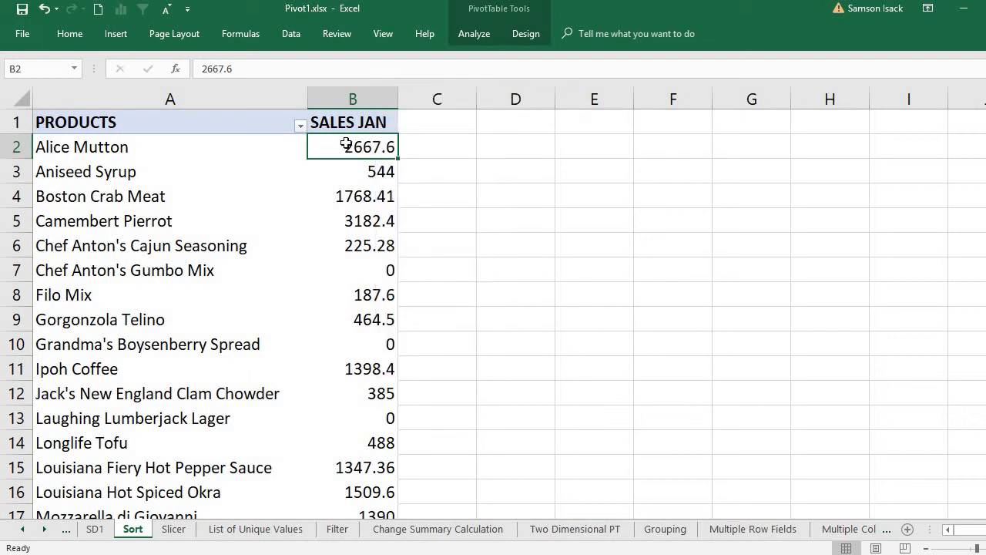
left_click(344, 202)
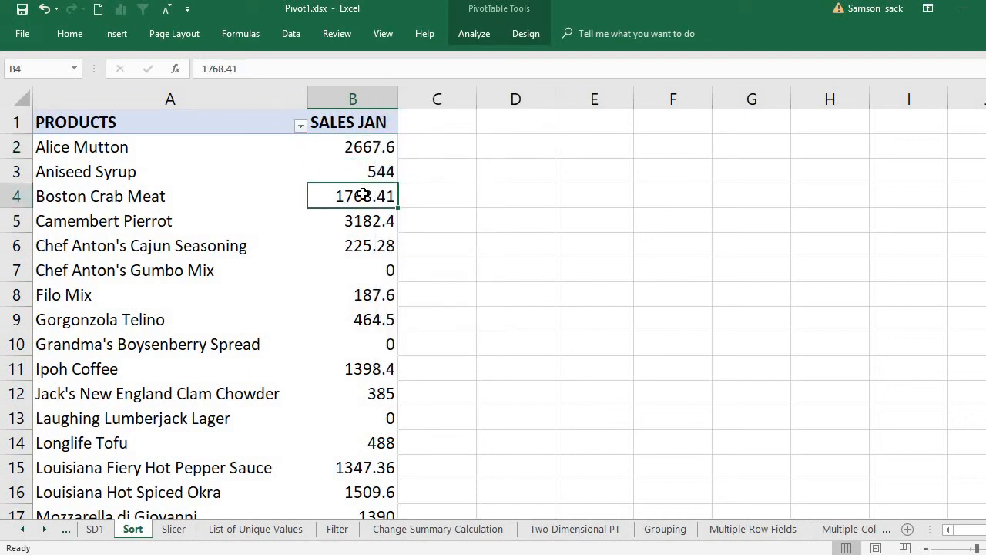
mouse_move(362, 204)
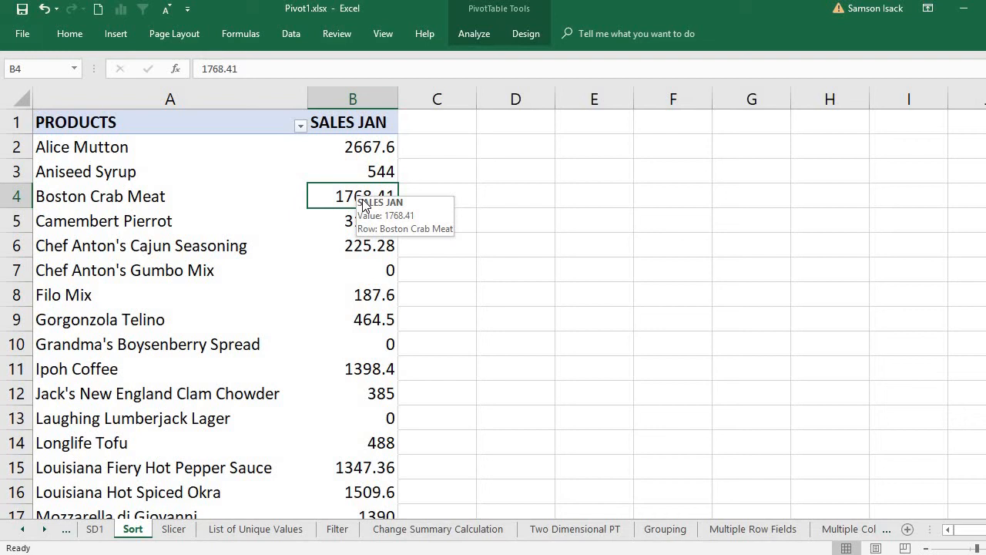
right_click(341, 197)
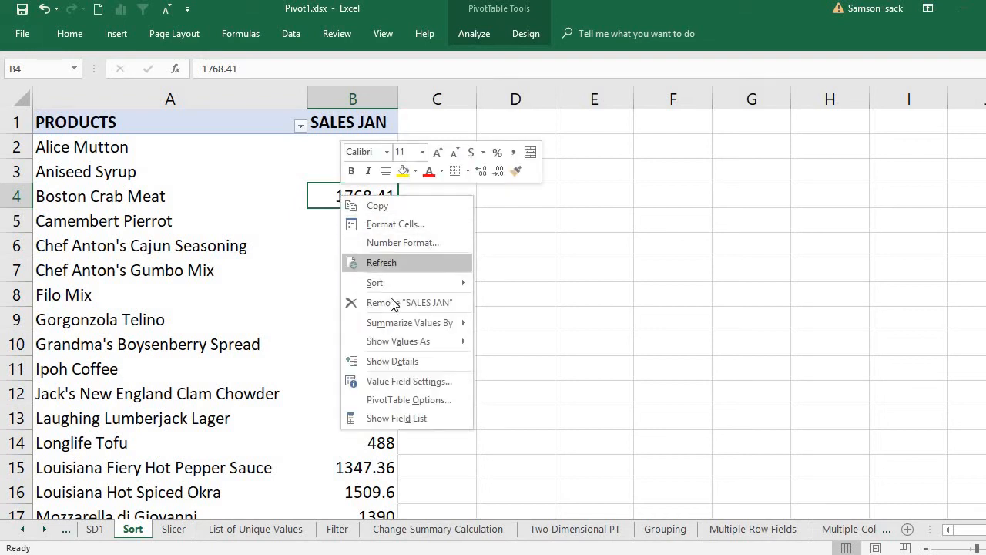
mouse_move(401, 286)
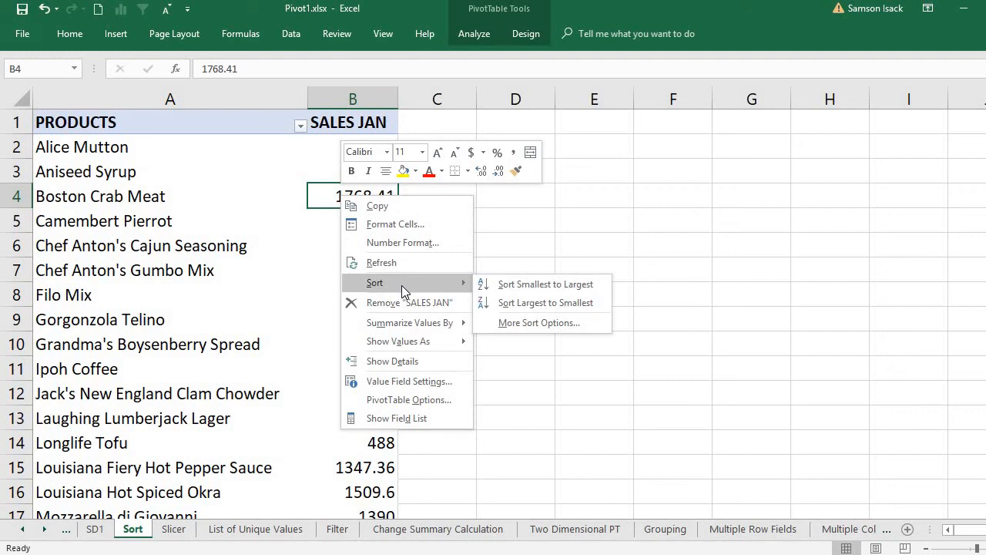
left_click(536, 303)
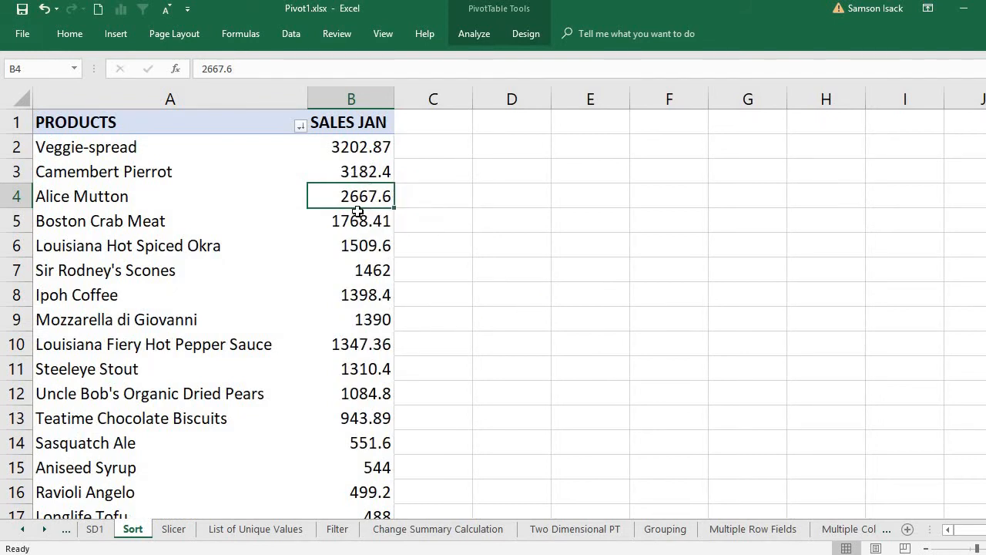
left_click(349, 148)
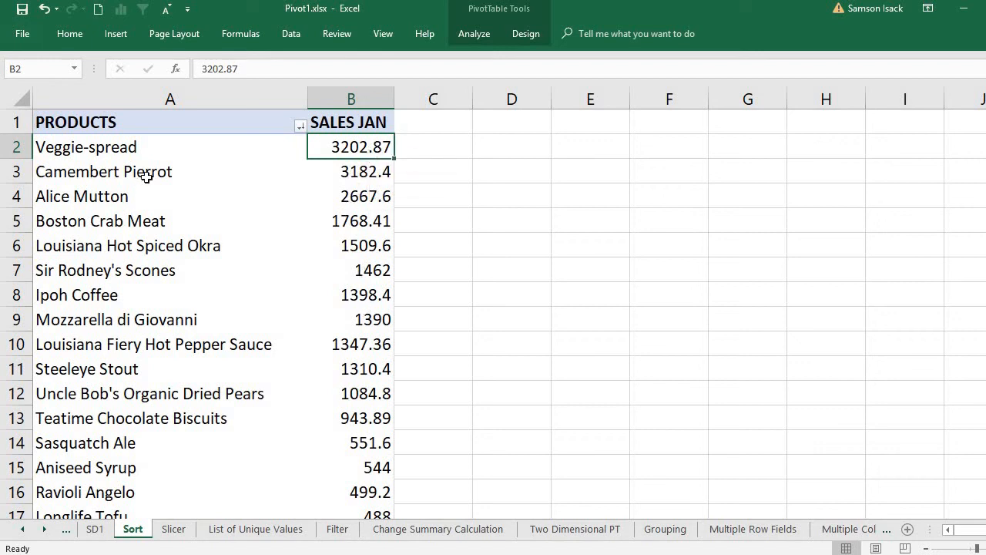
left_click(170, 149)
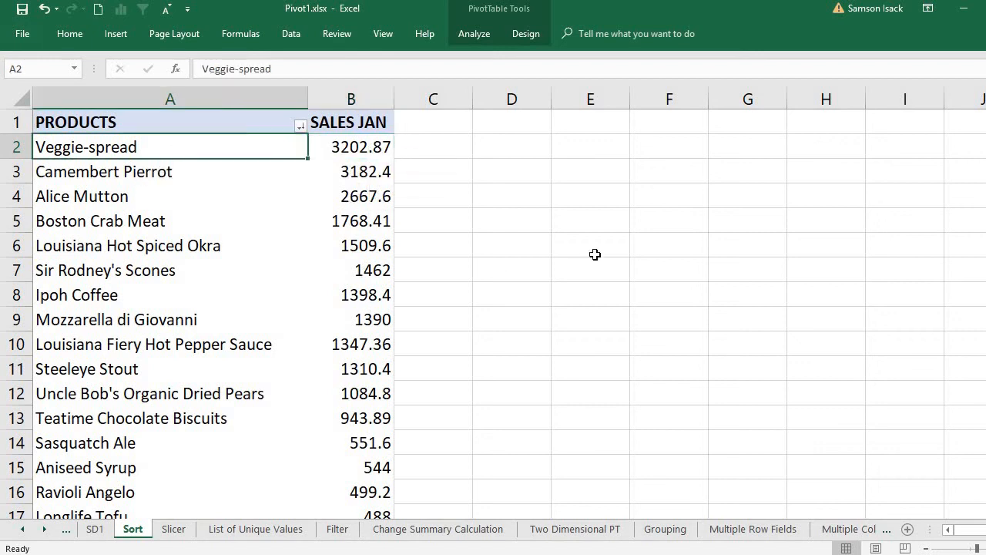
Filter the (blank) item out of the PivotTable's PRODUCTS column.
left_click_drag(985, 189, 985, 234)
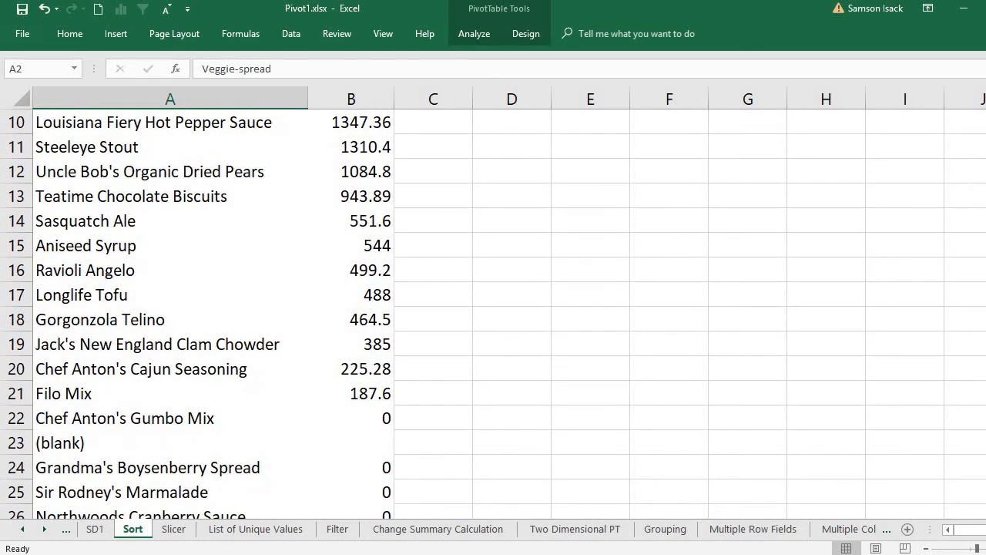
left_click(120, 443)
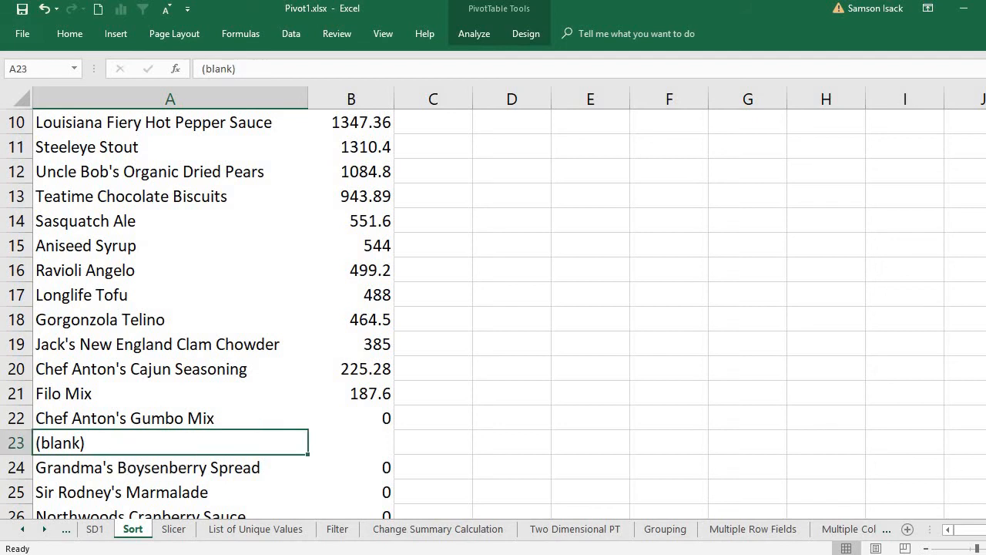
left_click_drag(985, 356, 985, 308)
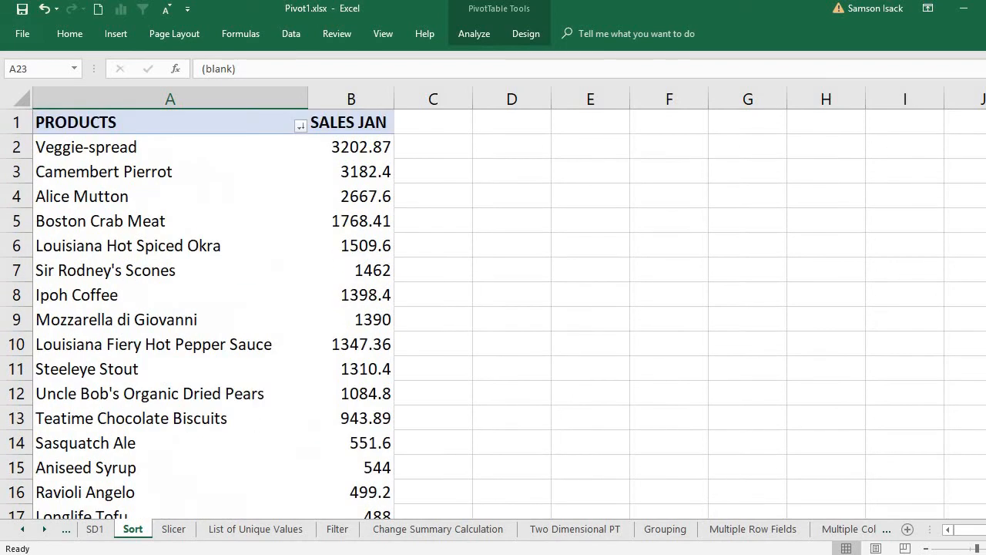
left_click(301, 128)
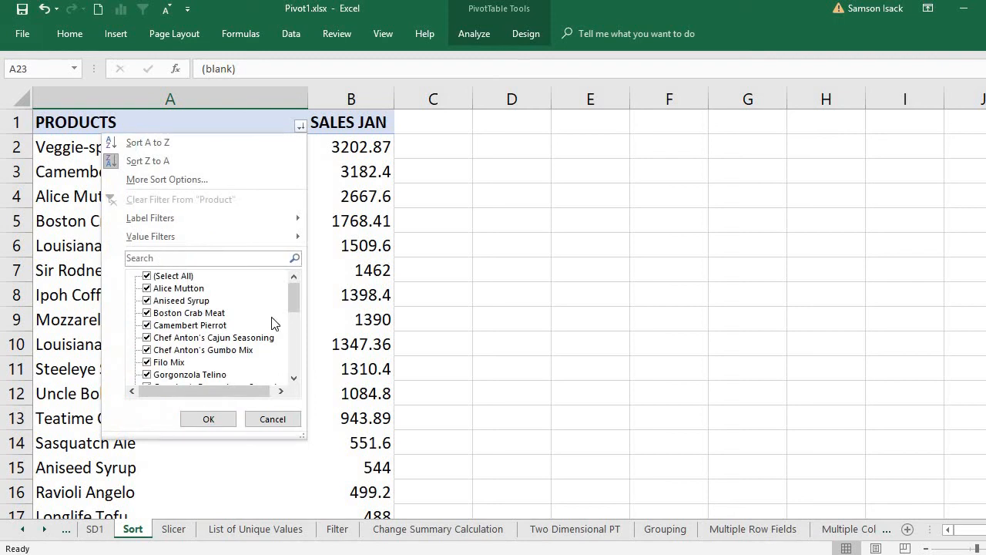
scroll(292, 350, "down", 5)
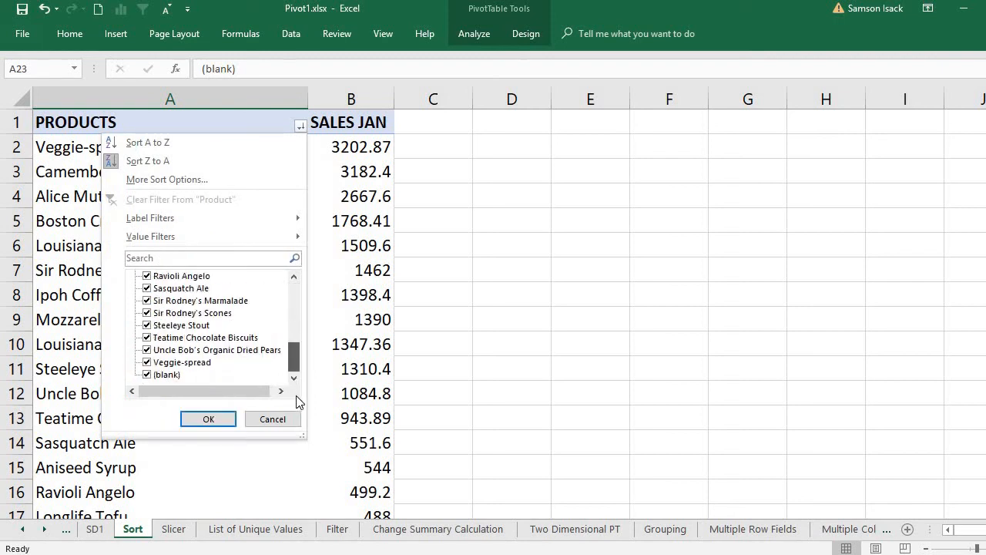
left_click(147, 375)
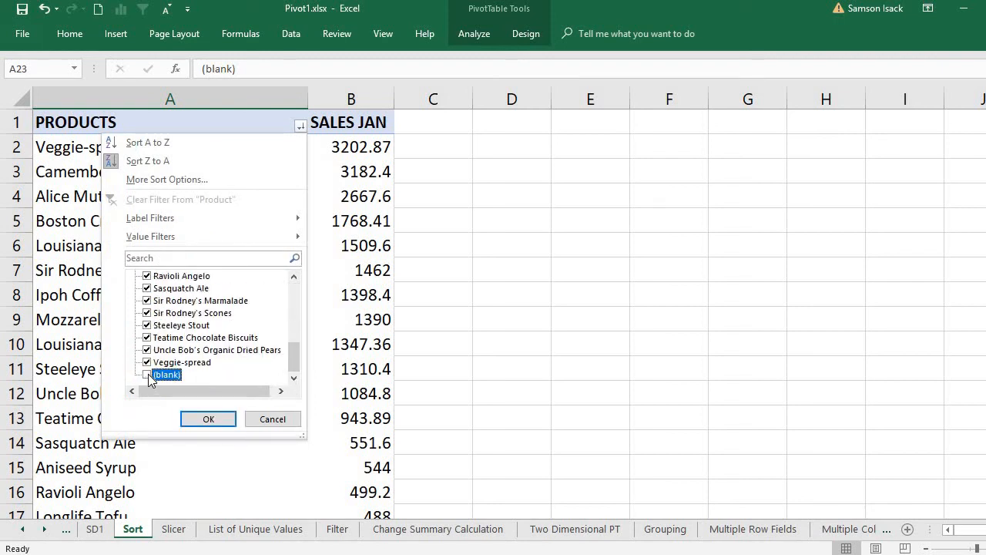
left_click(208, 418)
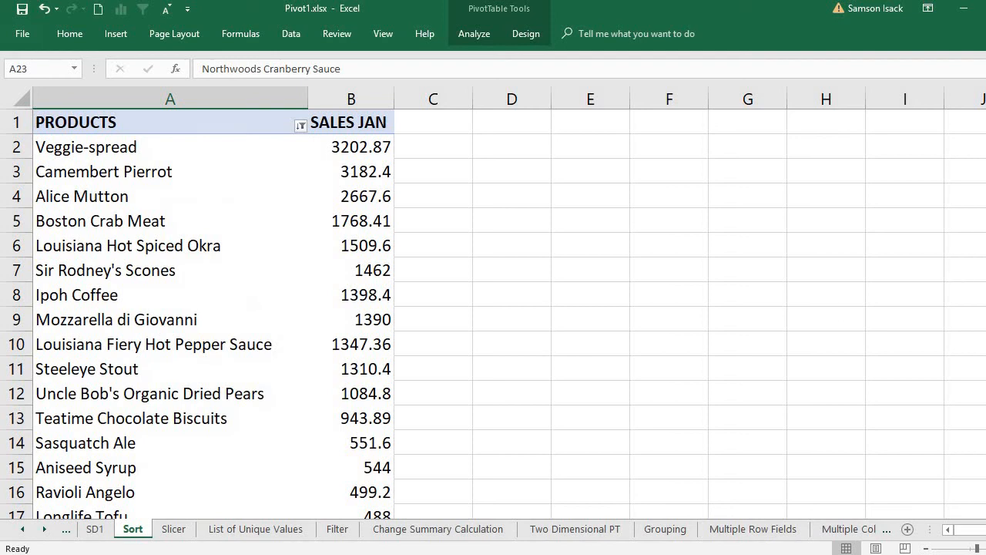
Examine the lowest-selling products and their January sales at the end of the sorted PivotTable.
scroll(980, 214, "down", 4)
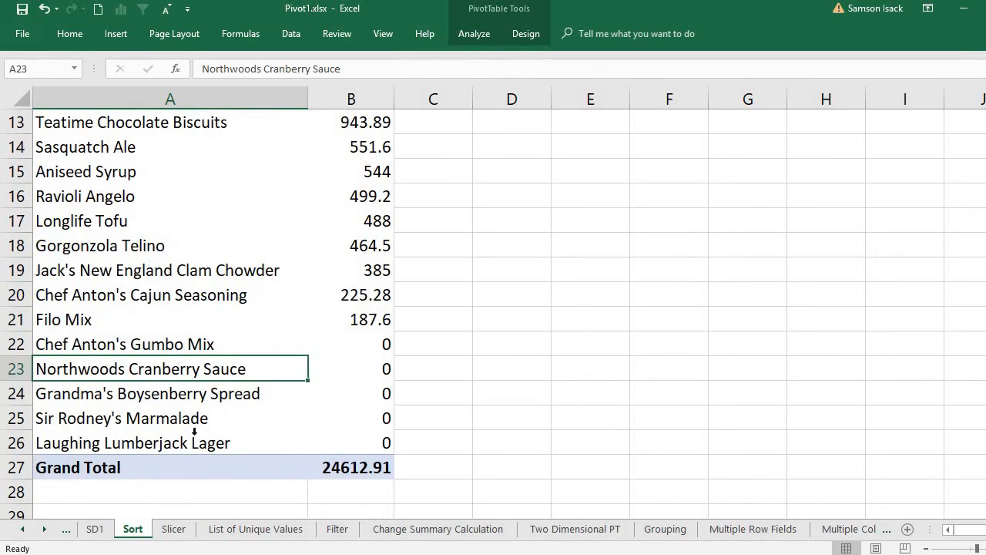
left_click_drag(146, 345, 162, 435)
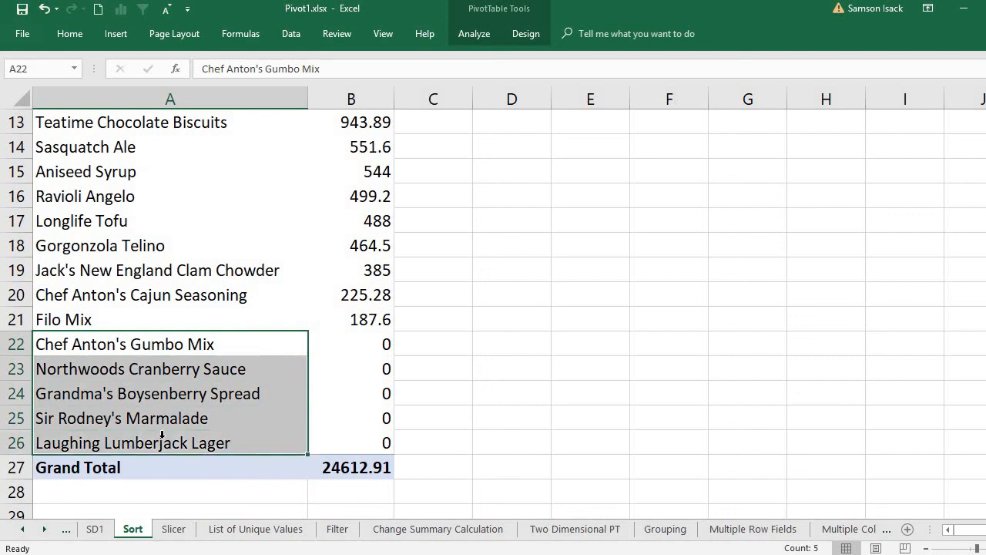
left_click(346, 341)
left_click(354, 422, "shift")
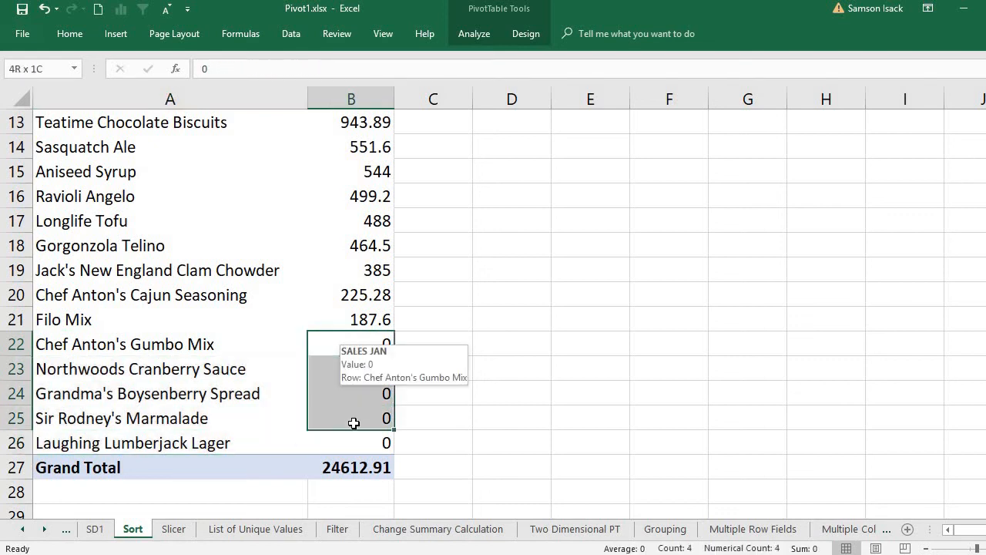
left_click(246, 442)
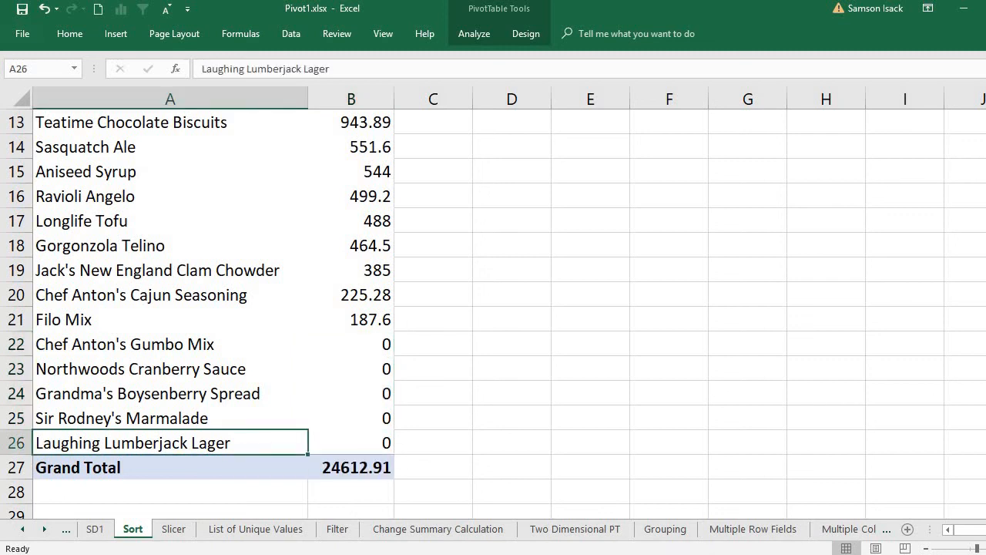
scroll(740, 292, "up", 4)
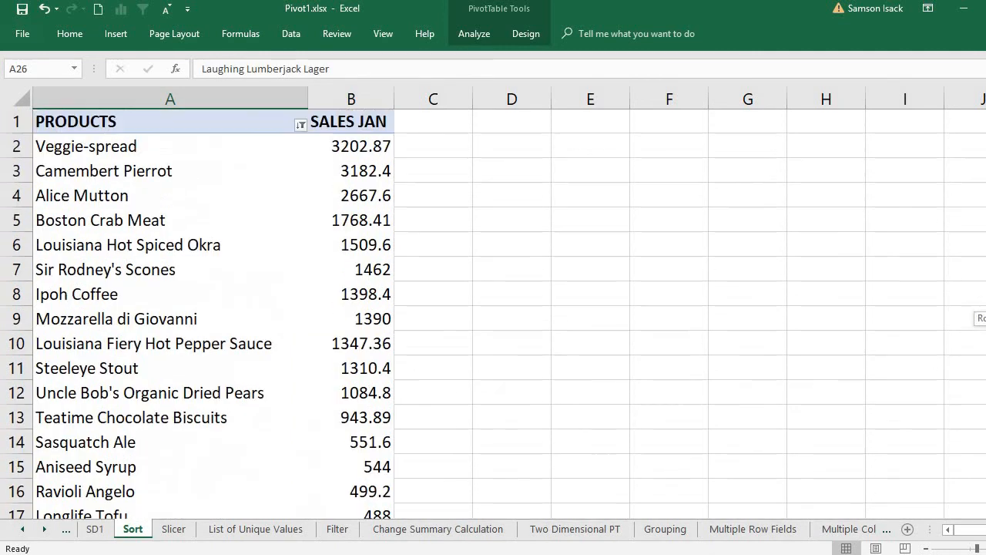
left_click(372, 149)
right_click(372, 148)
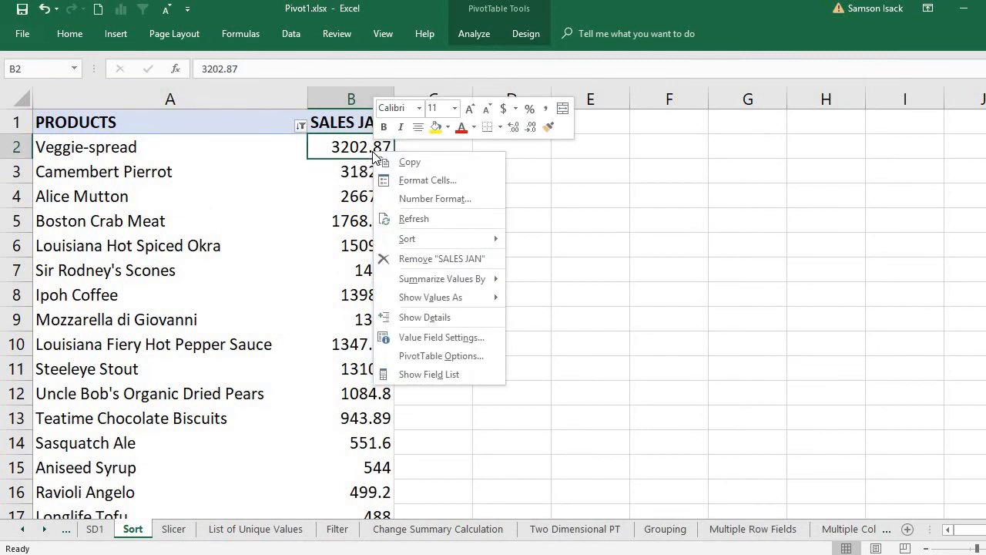
left_click(346, 274)
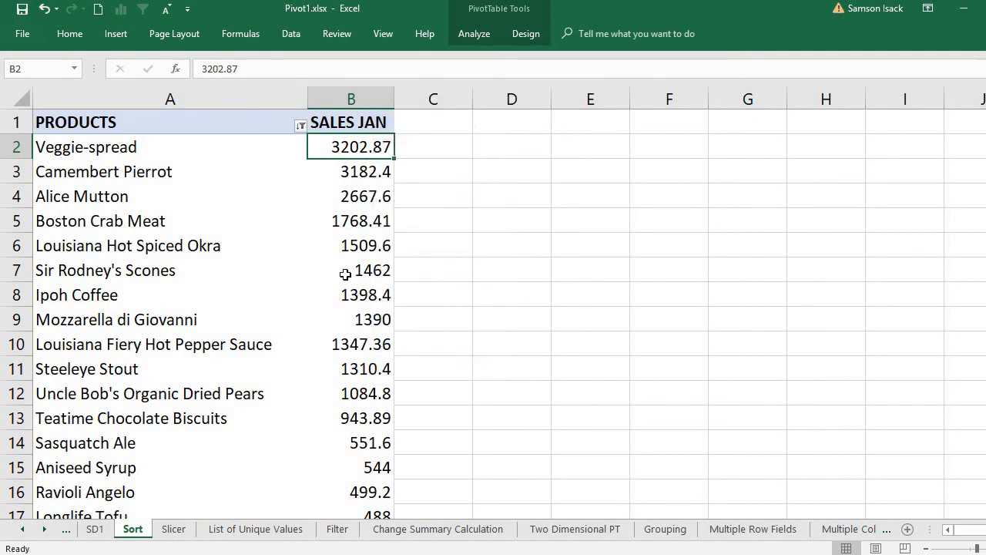
mouse_move(345, 275)
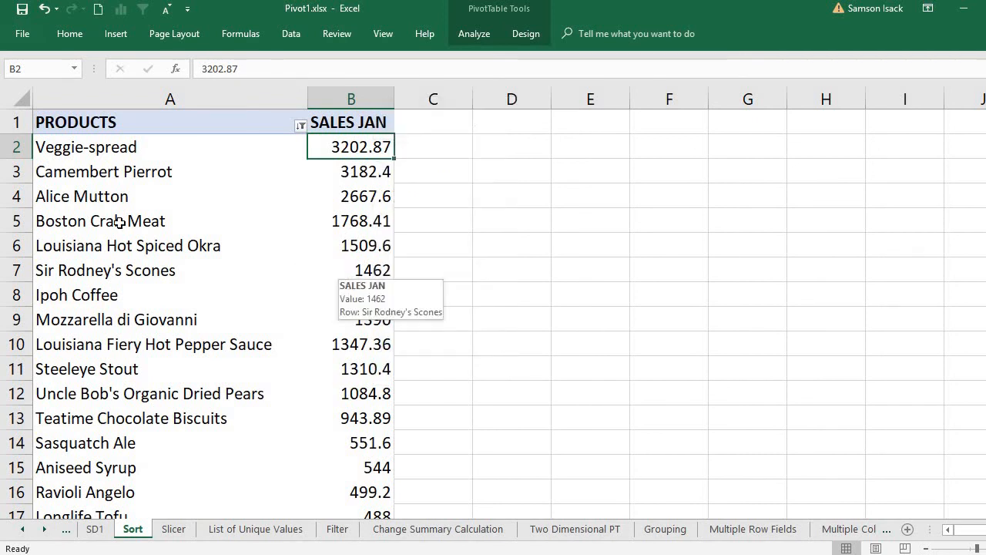
left_click(89, 208)
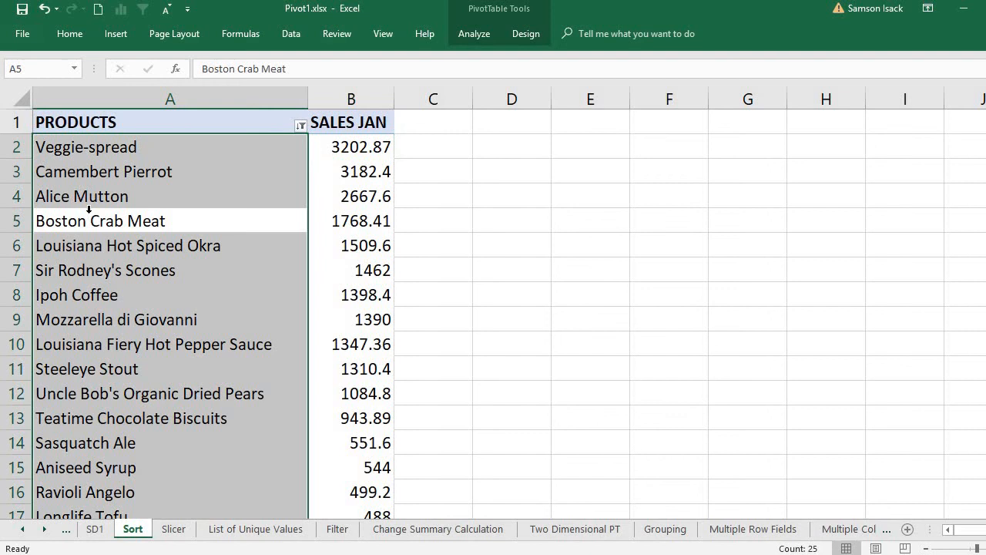
left_click(137, 172)
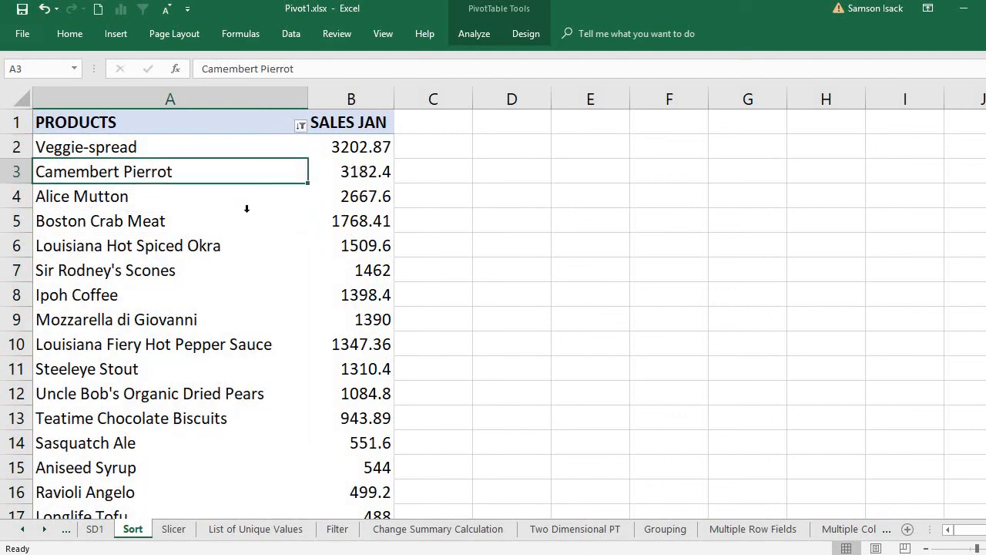
left_click(191, 199)
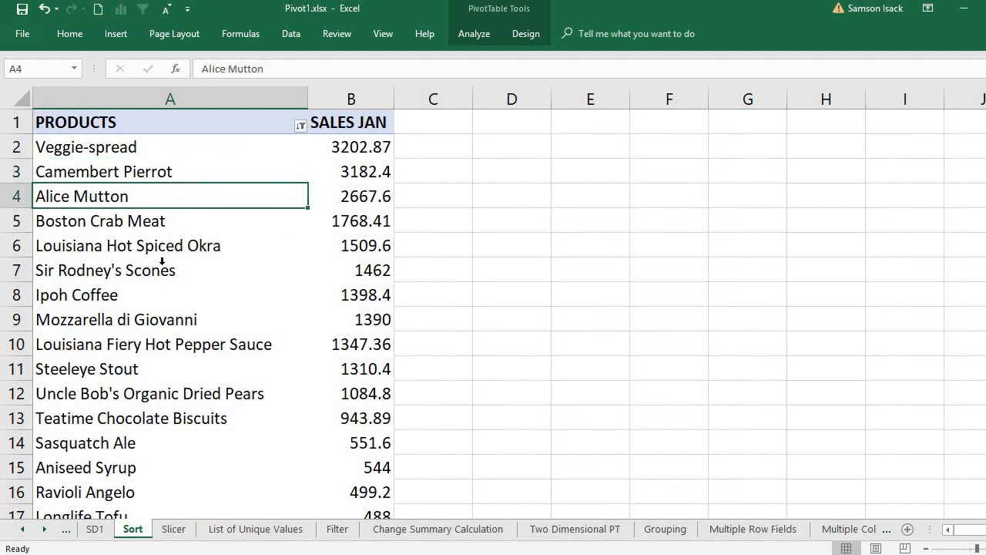
left_click(162, 261)
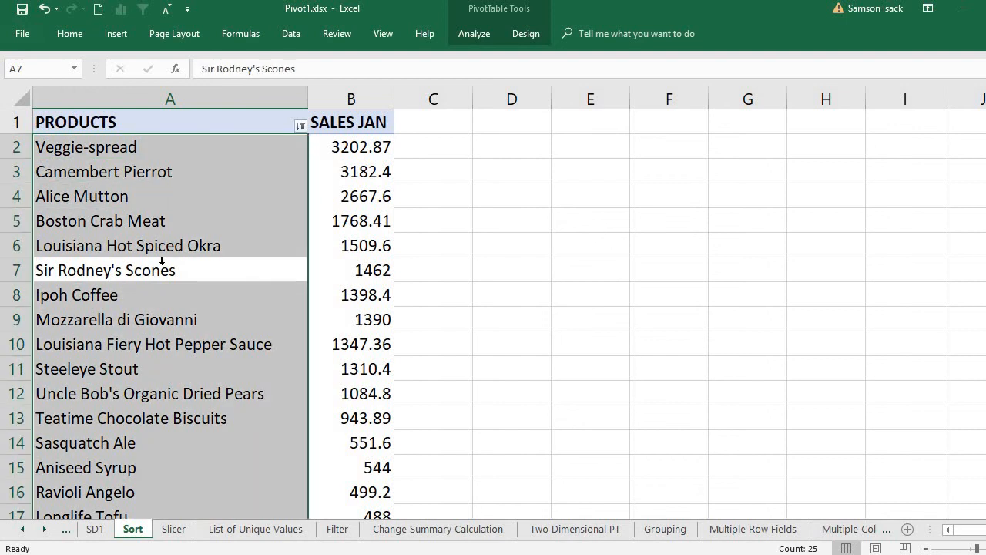
right_click(165, 325)
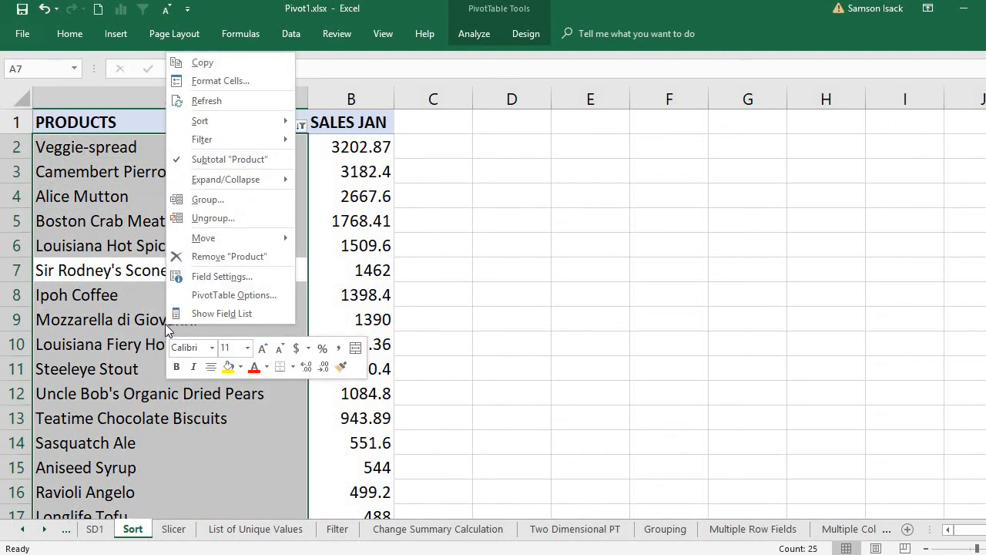
key("Escape")
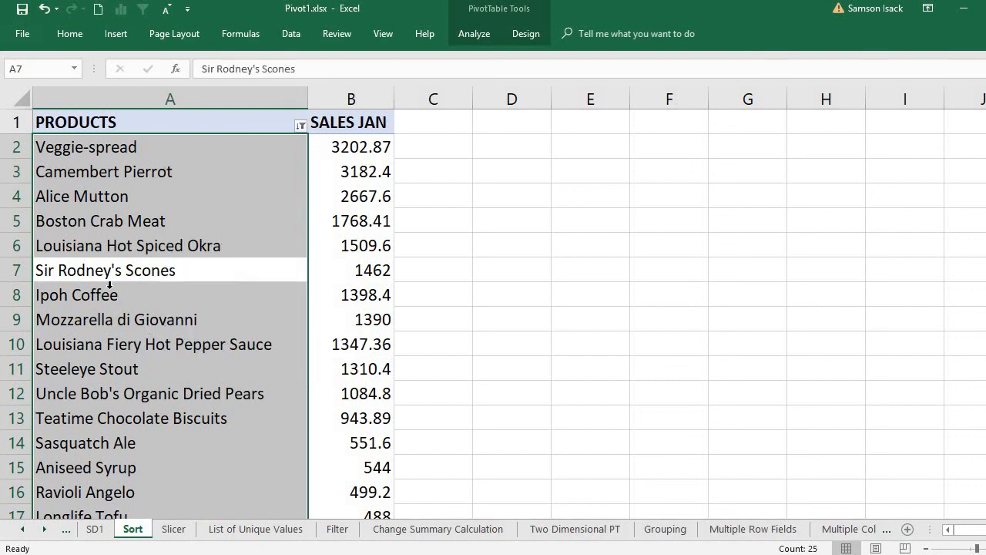
Sort the PivotTable's product names in descending alphabetical order, Z to A.
left_click(150, 248)
right_click(170, 245)
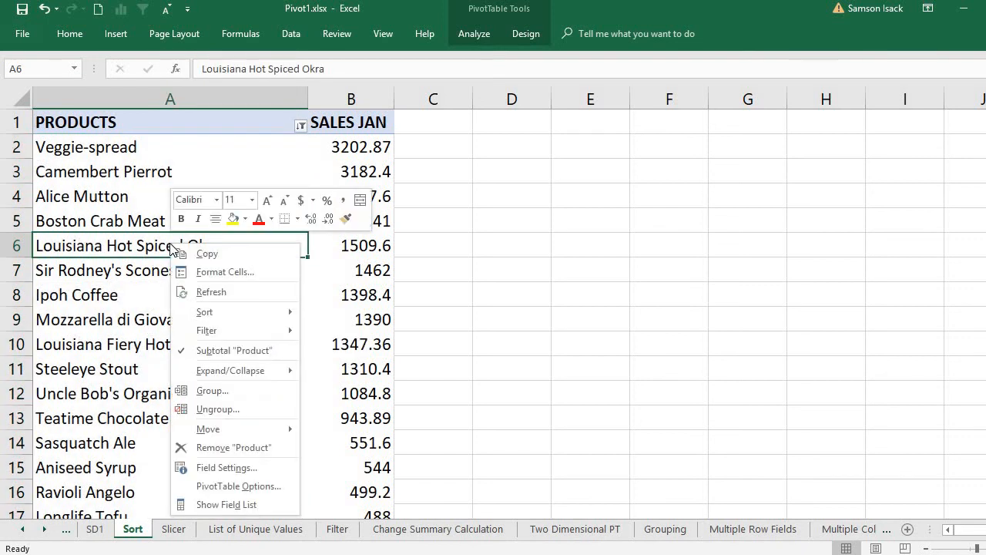
mouse_move(254, 317)
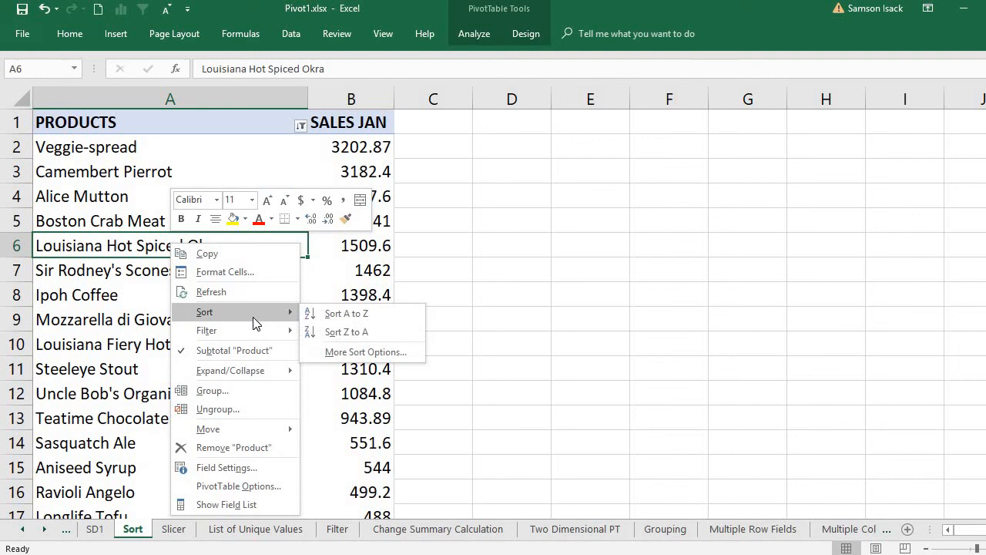
left_click(361, 330)
left_click(125, 150)
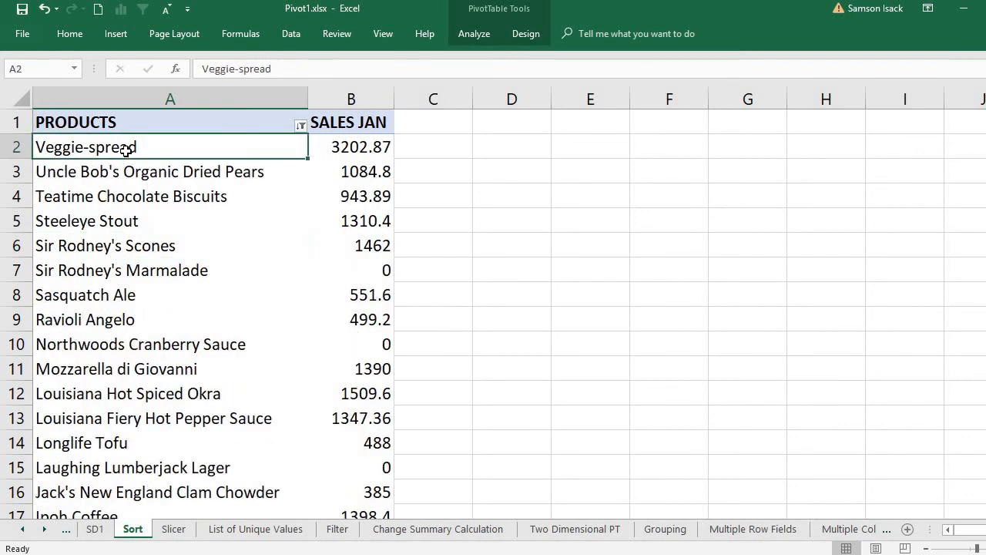
Sort the PivotTable's product names in ascending alphabetical order, A to Z.
left_click_drag(126, 150, 127, 416)
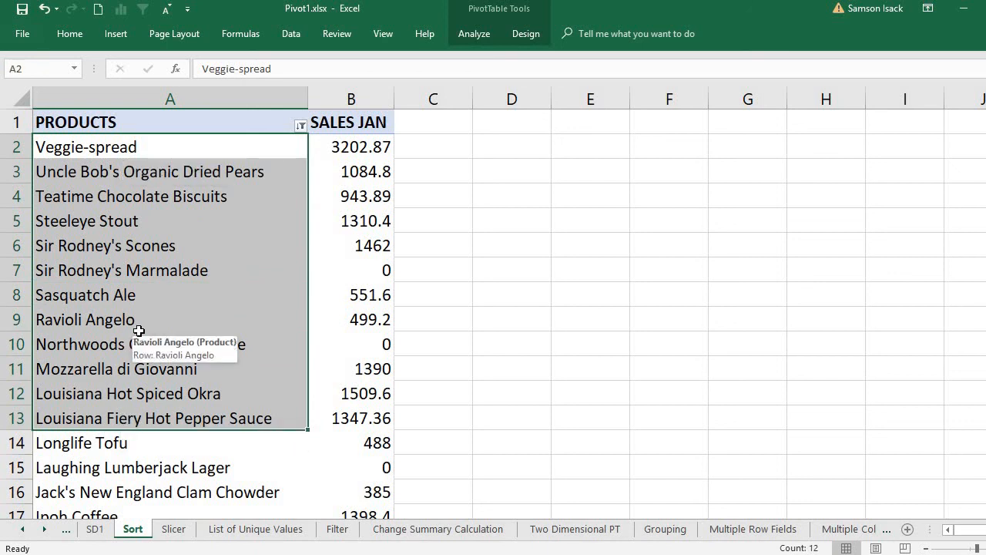
left_click(144, 305)
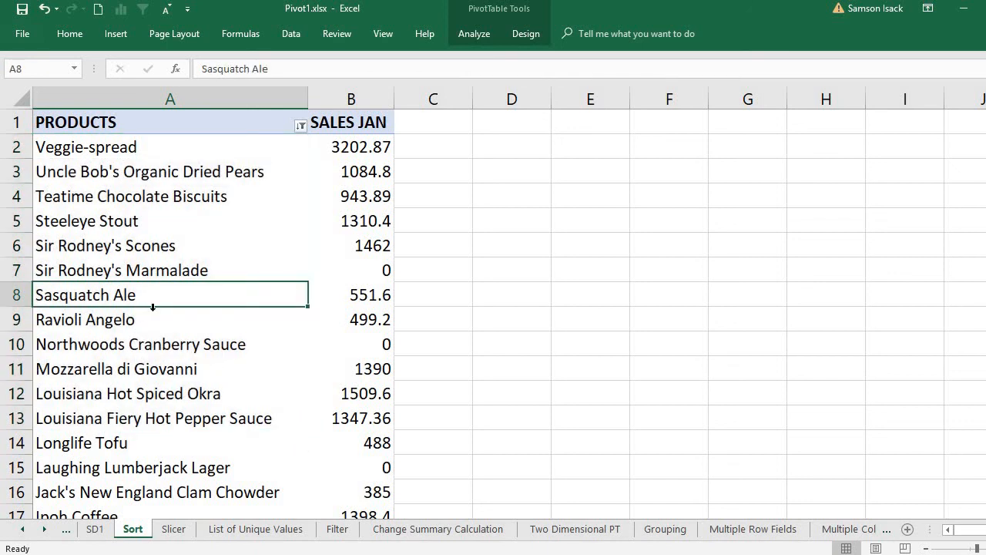
right_click(169, 308)
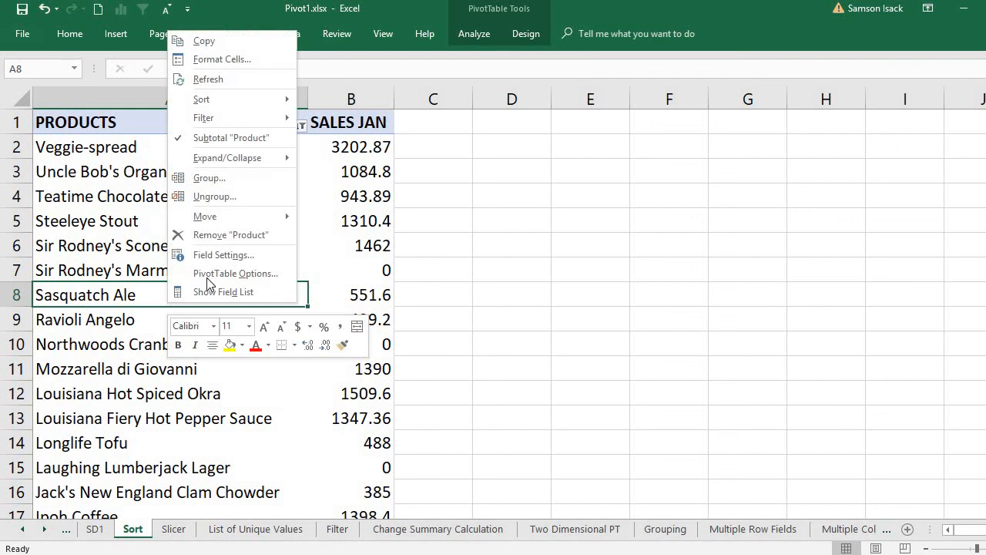
mouse_move(241, 104)
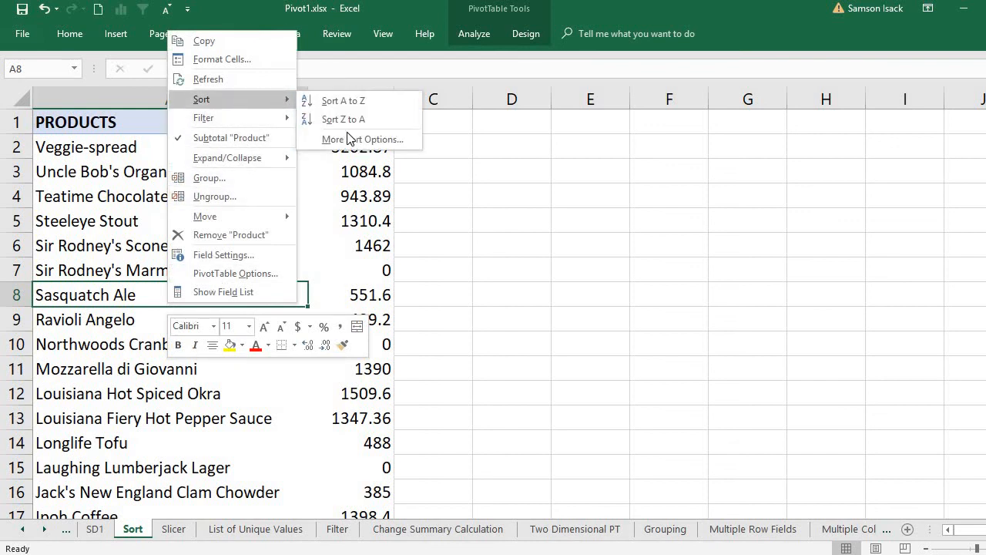
left_click(350, 101)
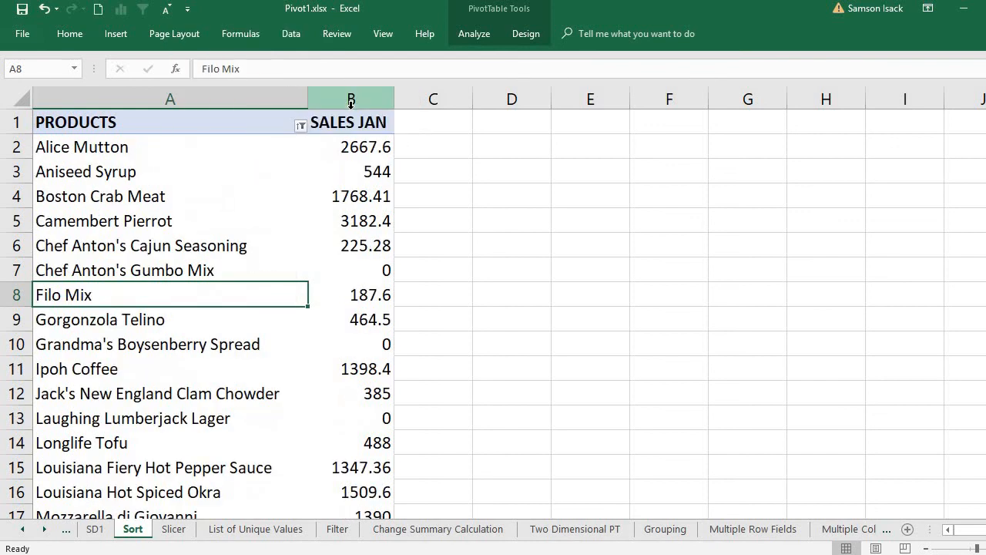
left_click(112, 350)
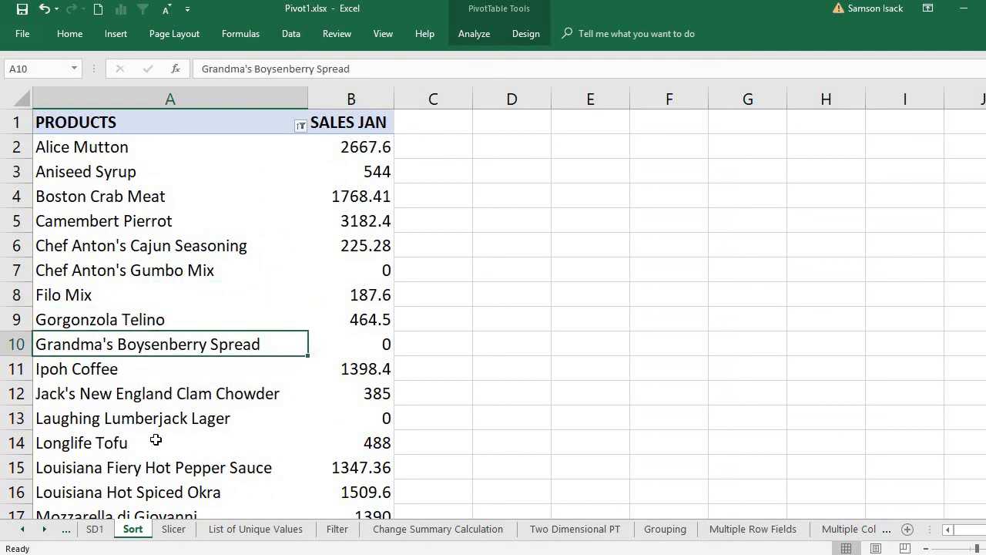
left_click(230, 292)
right_click(230, 293)
key("Escape")
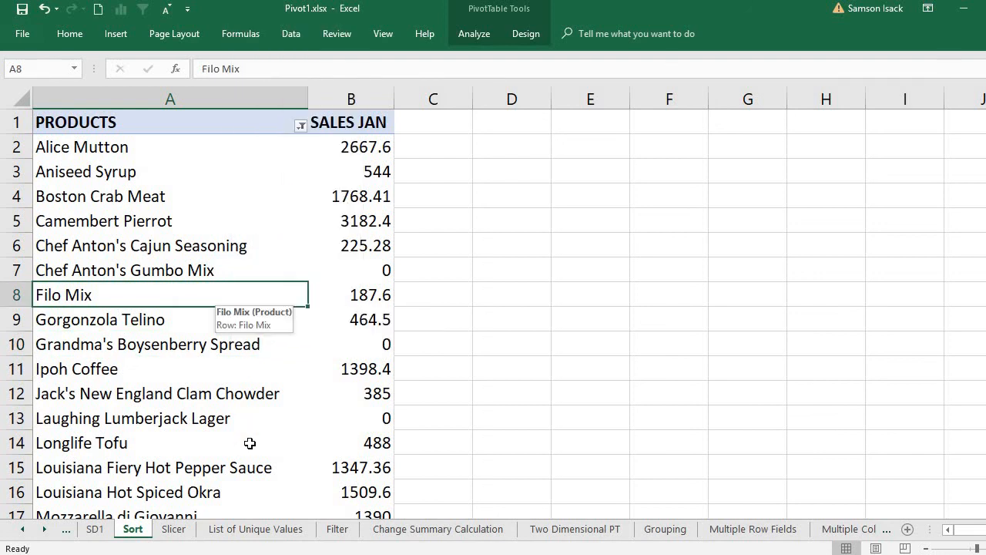